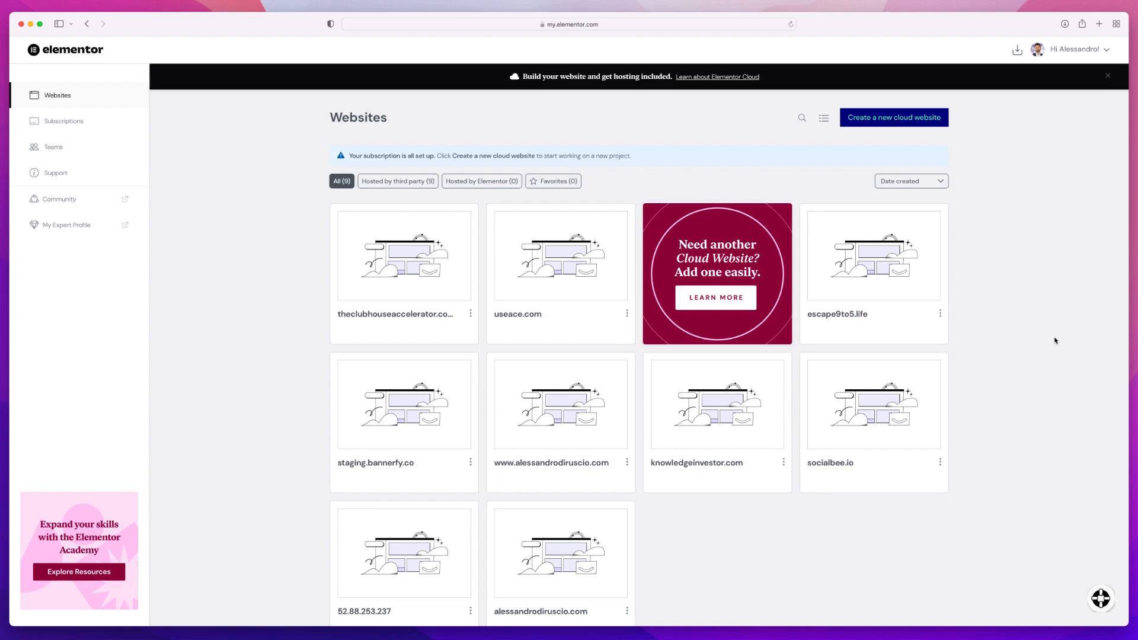
Start creating a new cloud website using the existing unused Elementor Cloud Website subscription
{"action": "mouse_move", "coordinate": [870, 417]}
{"action": "mouse_move", "coordinate": [548, 536]}
{"action": "left_click", "coordinate": [893, 117]}
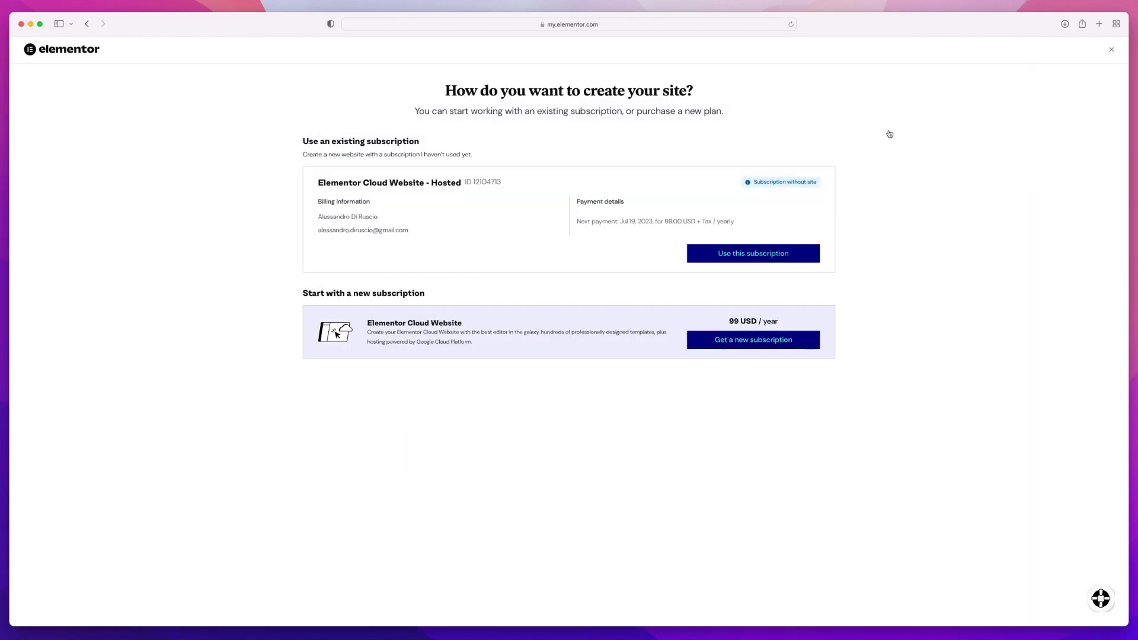
{"action": "left_click", "coordinate": [762, 255]}
Name the website "Escape 9 to 5" and continue to the domain setup
{"action": "left_click", "coordinate": [602, 111]}
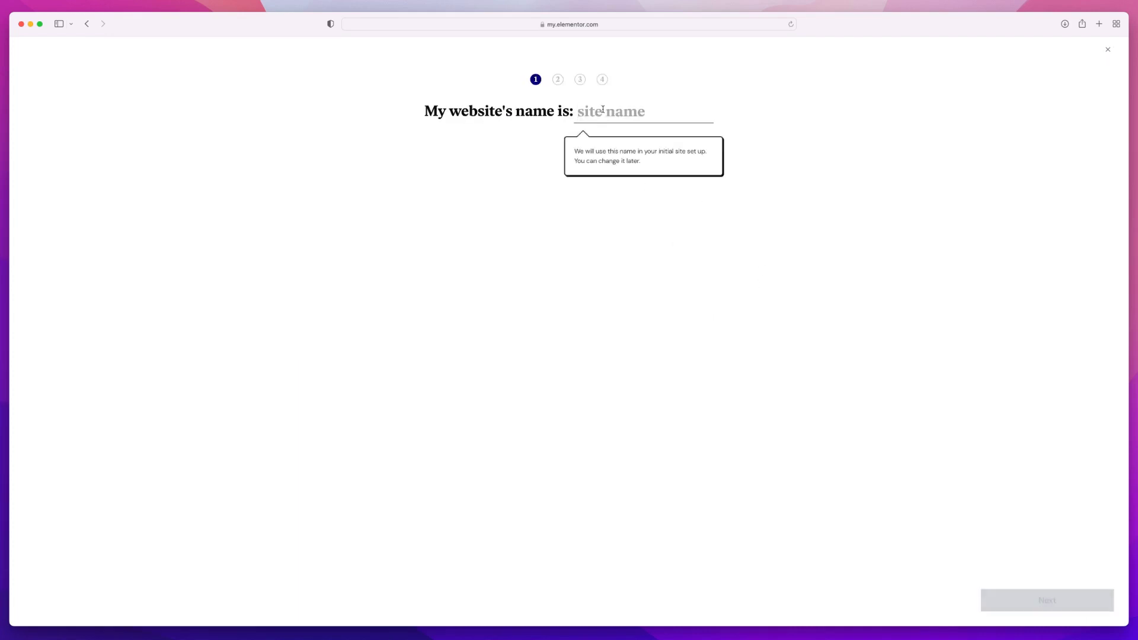
{"action": "type", "text": "Escape 9 to 5"}
{"action": "left_click", "coordinate": [1063, 599]}
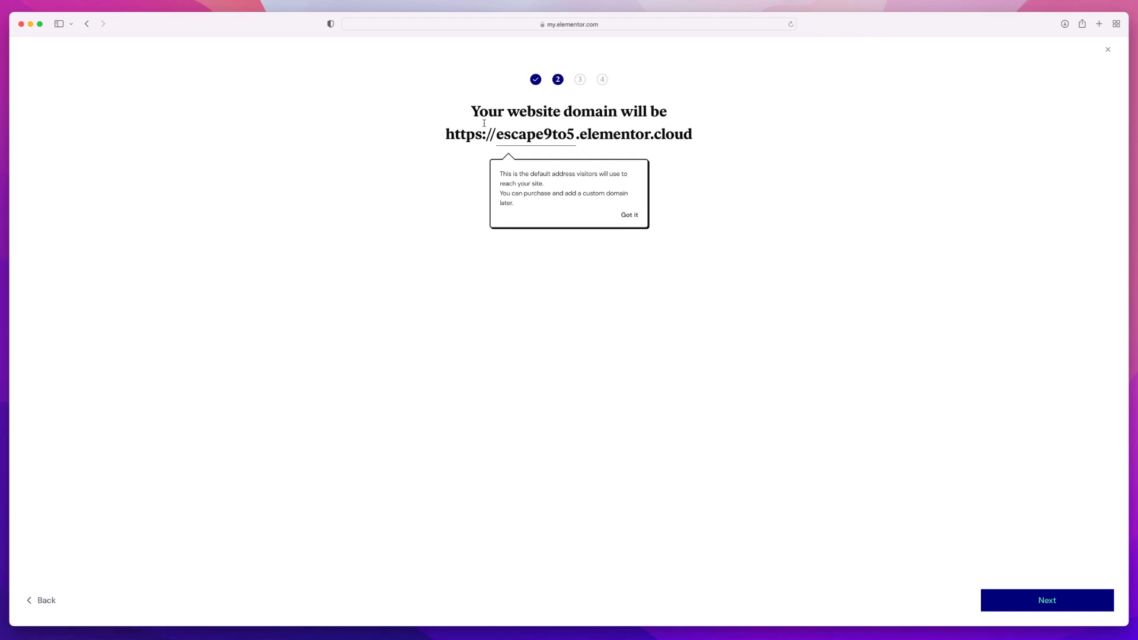
Accept the default escape9to5.elementor.cloud domain and choose Business / Corporate website as the kind of site
{"action": "left_click", "coordinate": [633, 216]}
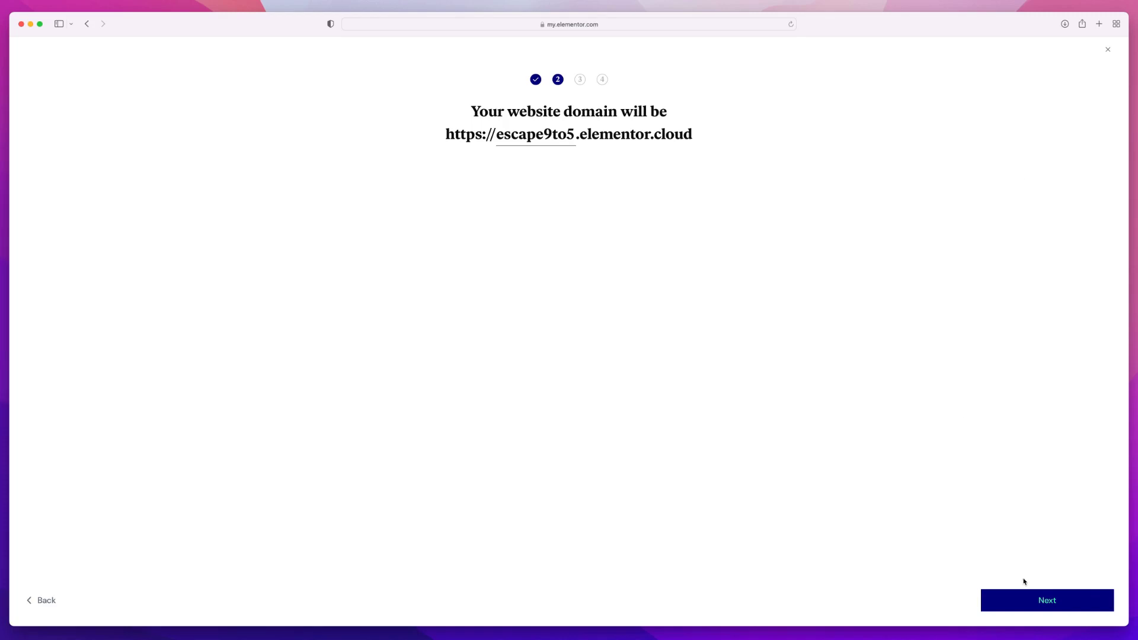
{"action": "left_click", "coordinate": [1067, 604]}
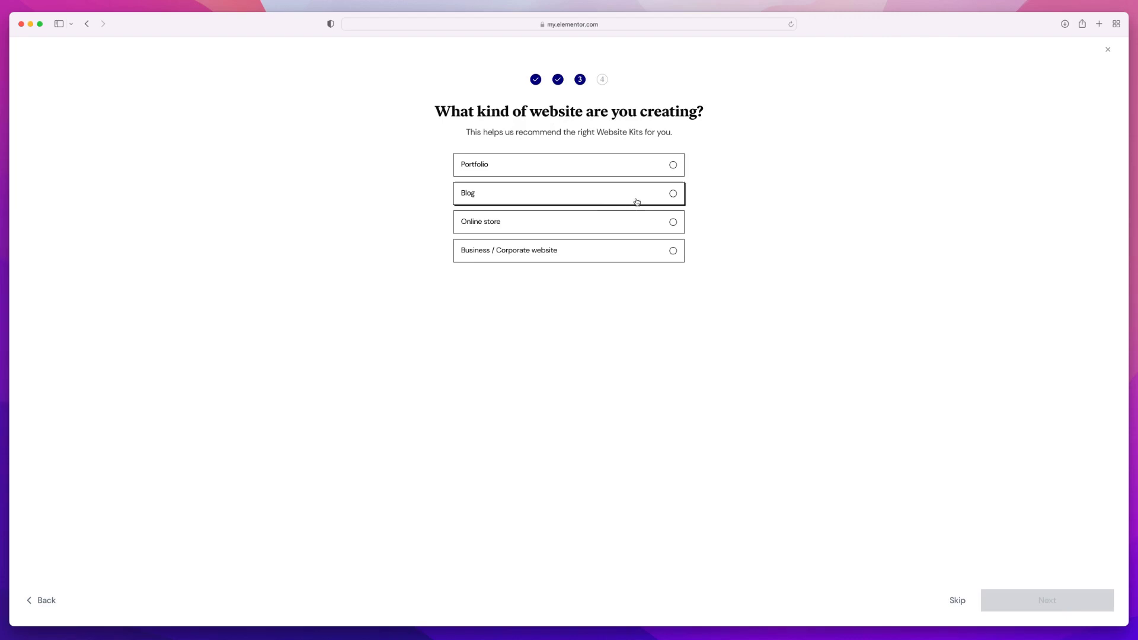
{"action": "left_click", "coordinate": [626, 255]}
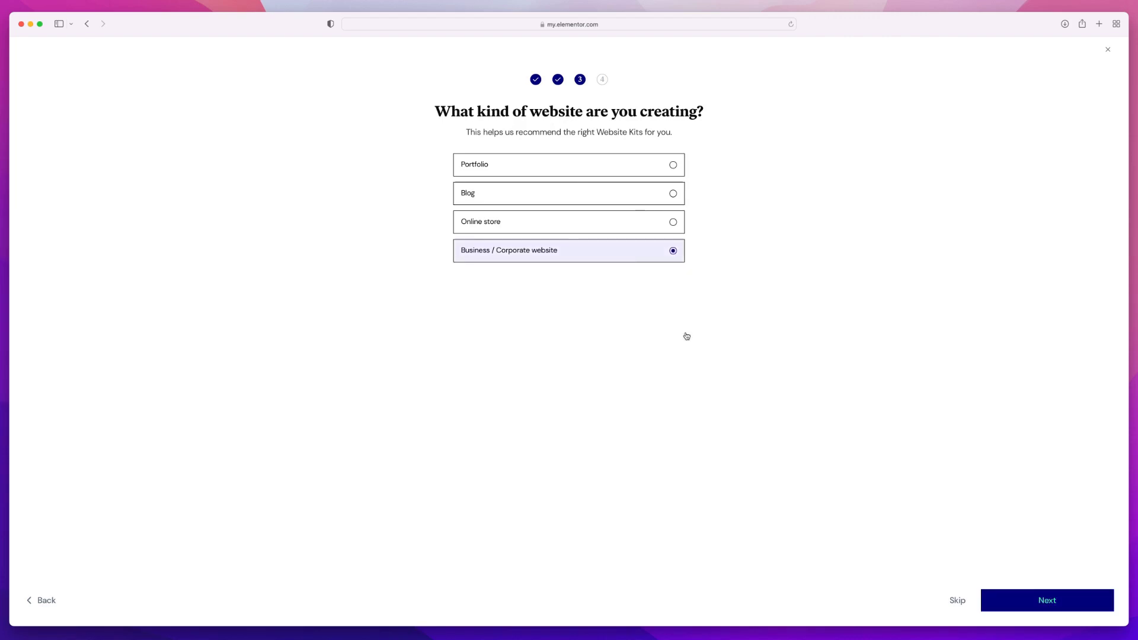
{"action": "left_click", "coordinate": [1042, 596]}
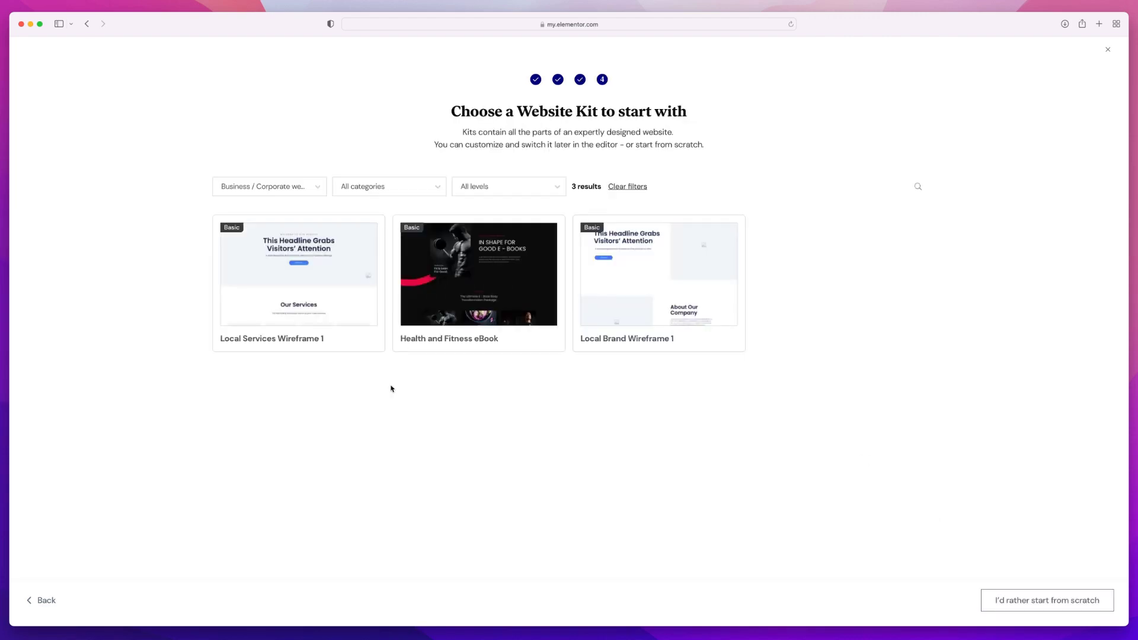
Open the details of the Health and Fitness eBook kit and look through its desktop preview
{"action": "left_click", "coordinate": [307, 188]}
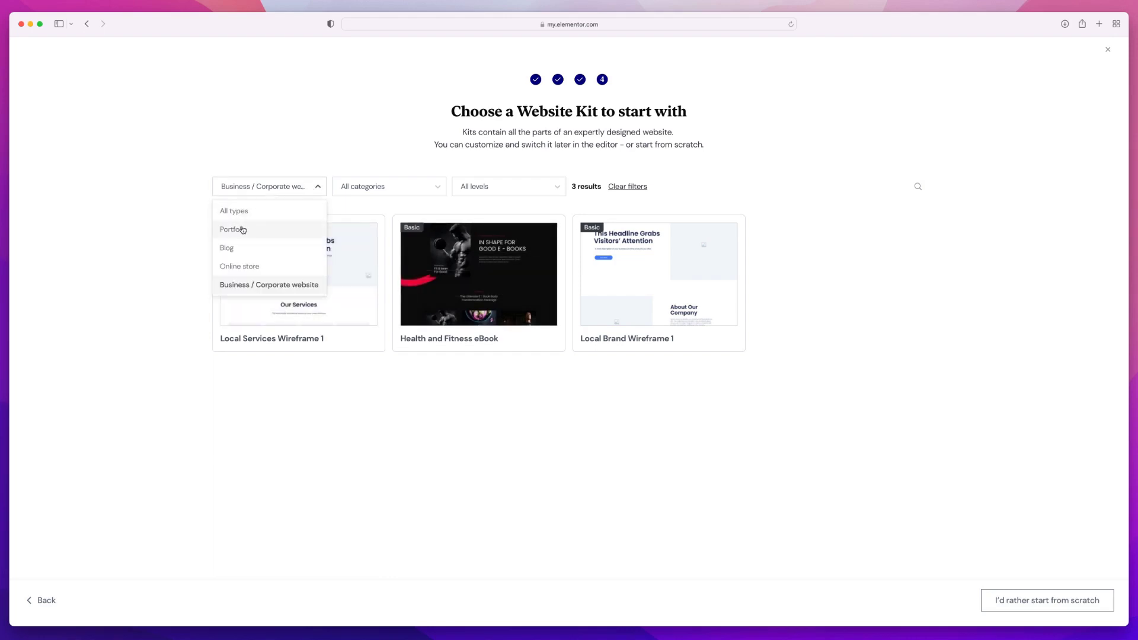
{"action": "left_click", "coordinate": [175, 207]}
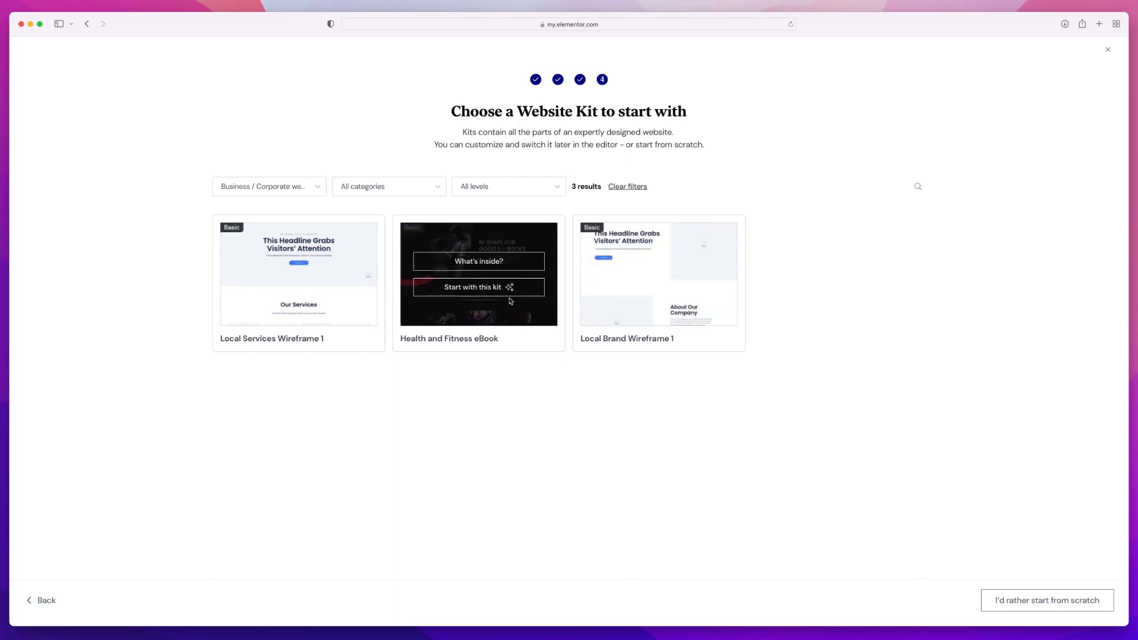
{"action": "left_click", "coordinate": [493, 264]}
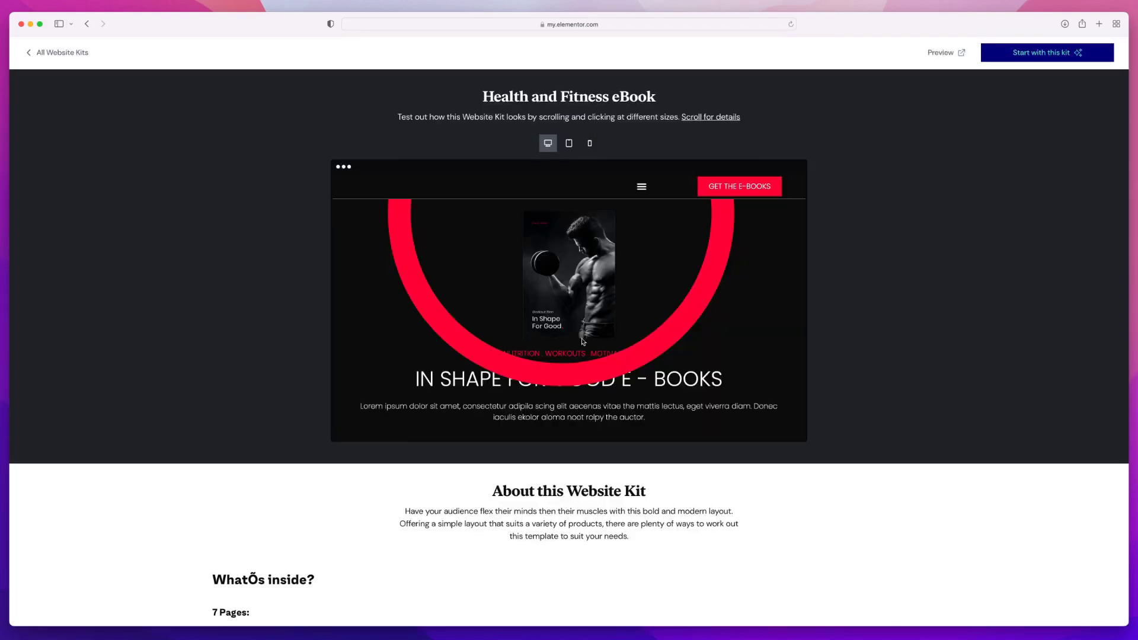
{"action": "scroll", "coordinate": [661, 351], "scroll_direction": "down", "scroll_amount": 5}
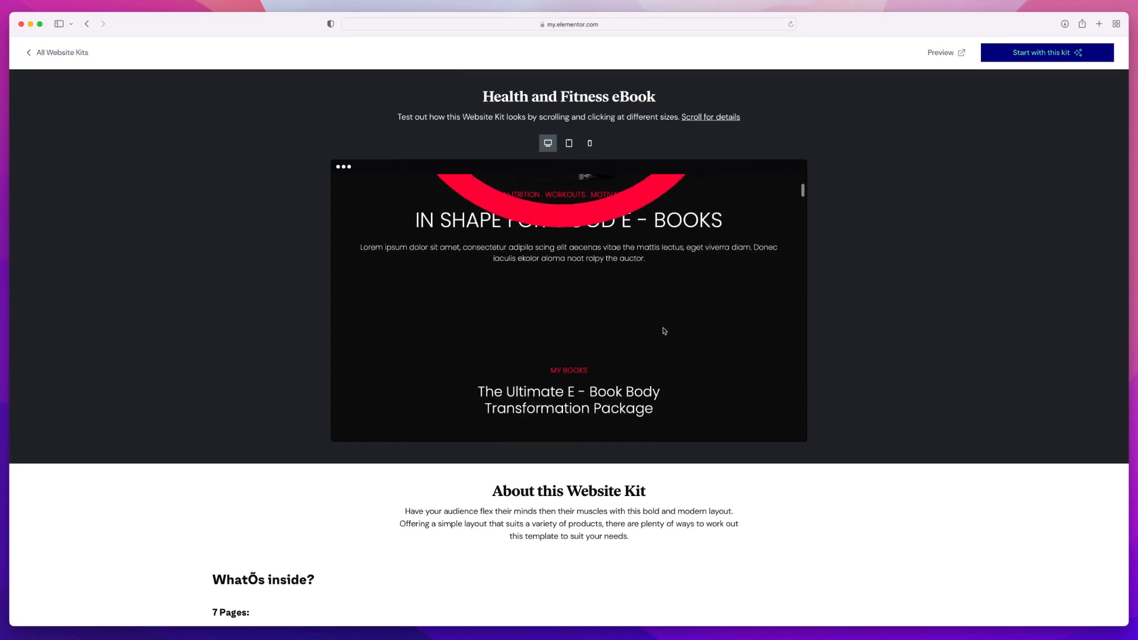
{"action": "scroll", "coordinate": [654, 354], "scroll_direction": "down", "scroll_amount": 3}
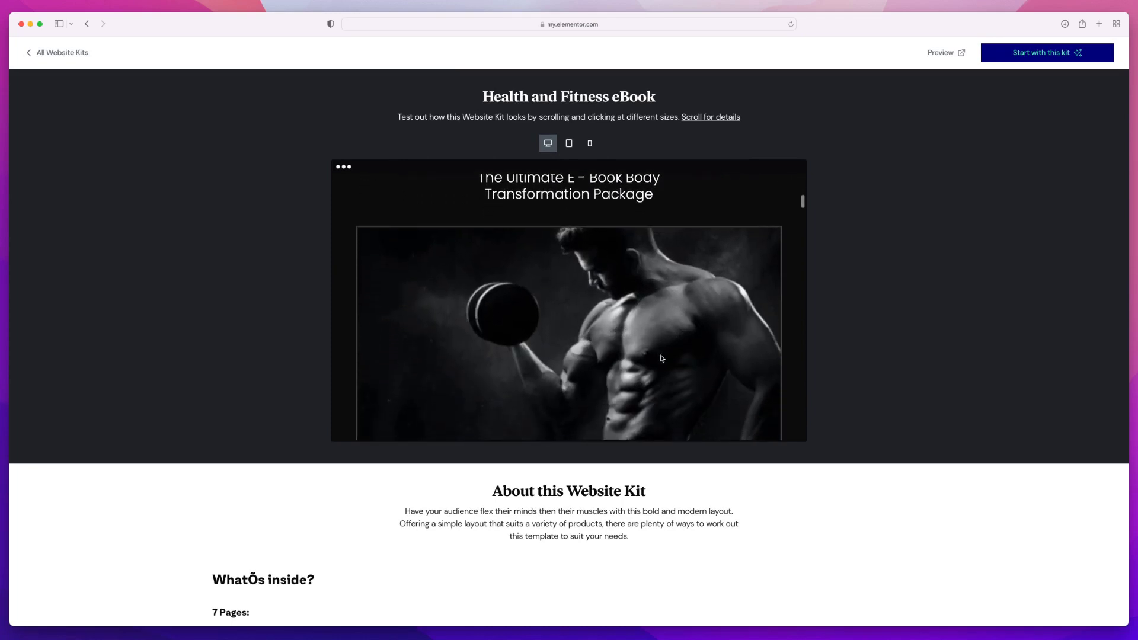
{"action": "scroll", "coordinate": [658, 338], "scroll_direction": "down", "scroll_amount": 5}
{"action": "scroll", "coordinate": [658, 332], "scroll_direction": "down", "scroll_amount": 10}
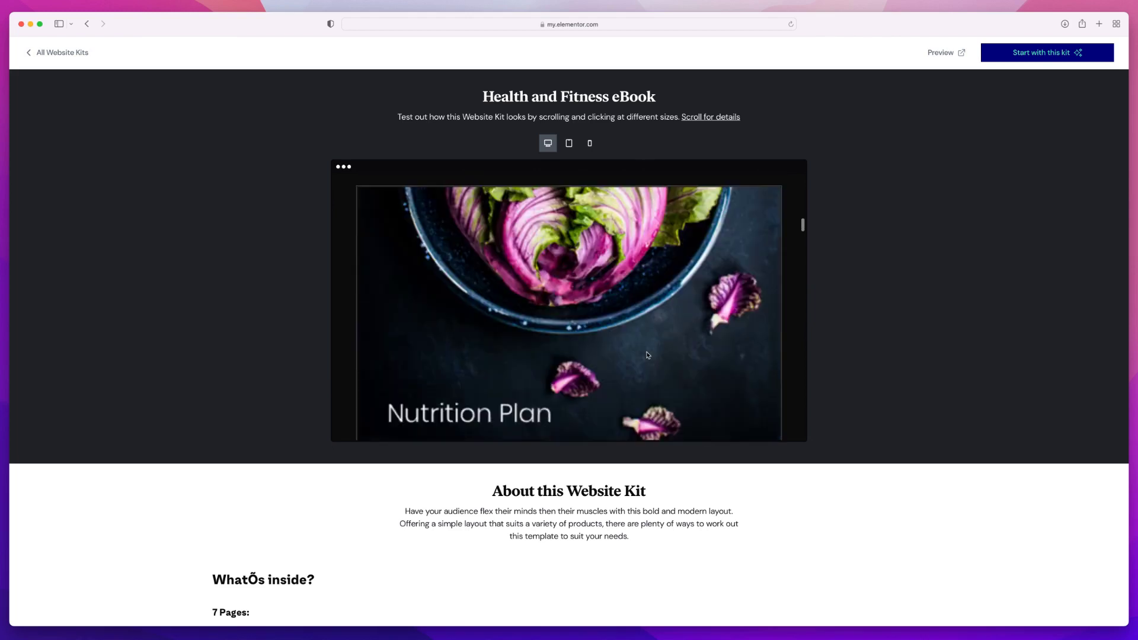
Examine the Health and Fitness eBook kit's layout at tablet and mobile sizes, dismissing its sign-up popup
{"action": "left_click", "coordinate": [569, 143]}
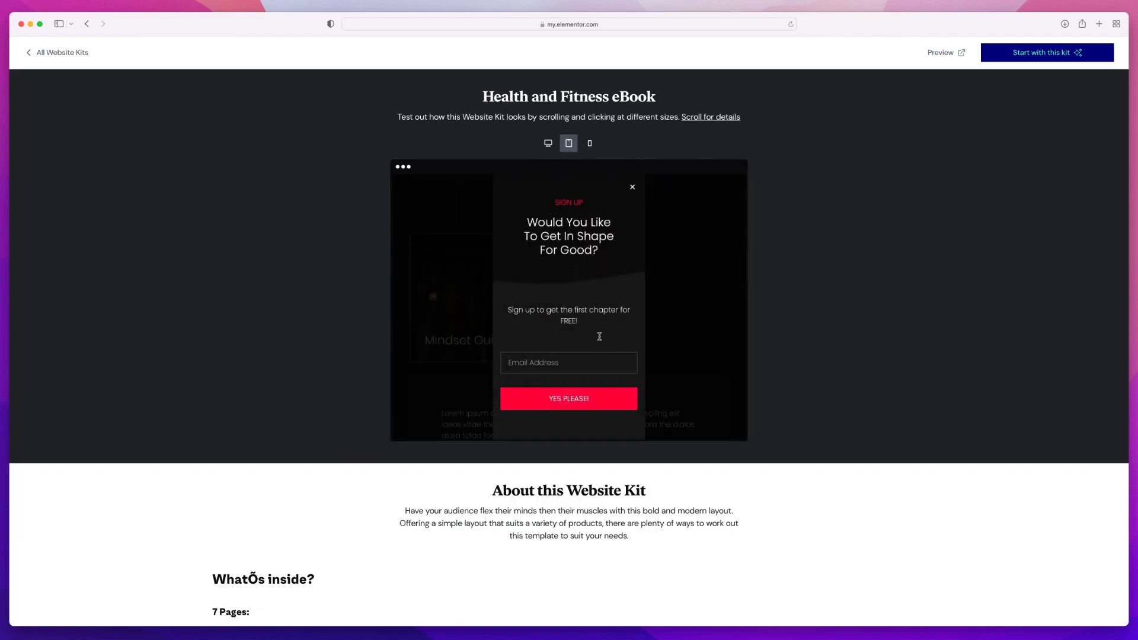
{"action": "left_click", "coordinate": [632, 187]}
{"action": "scroll", "coordinate": [563, 281], "scroll_direction": "down", "scroll_amount": 3}
{"action": "scroll", "coordinate": [564, 281], "scroll_direction": "up", "scroll_amount": 5}
{"action": "scroll", "coordinate": [564, 336], "scroll_direction": "up", "scroll_amount": 8}
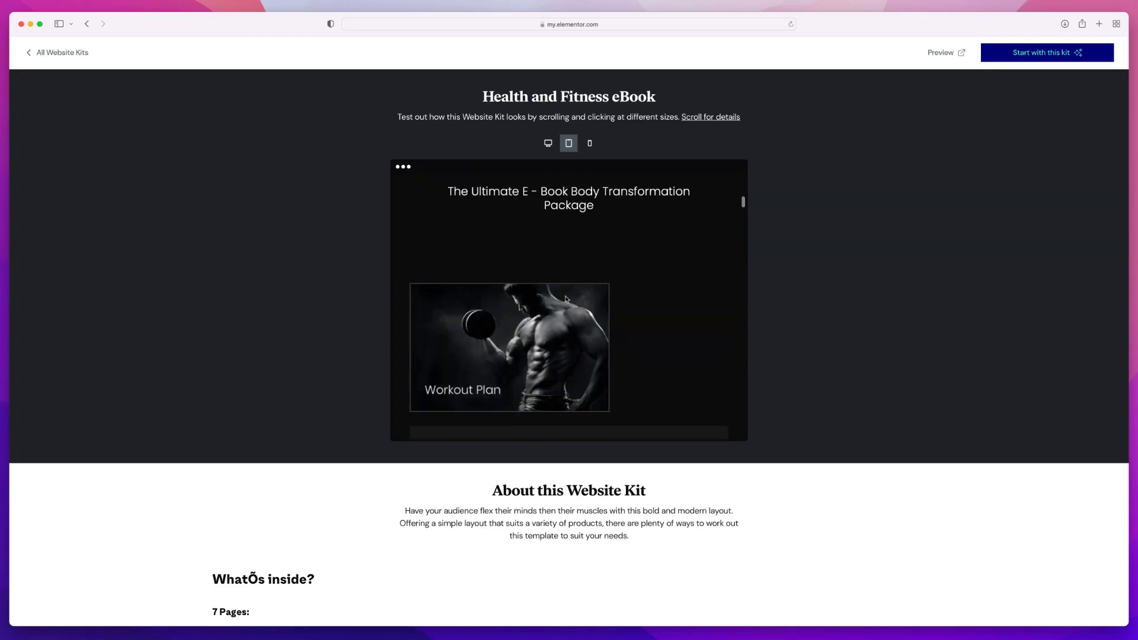
{"action": "left_click", "coordinate": [590, 144]}
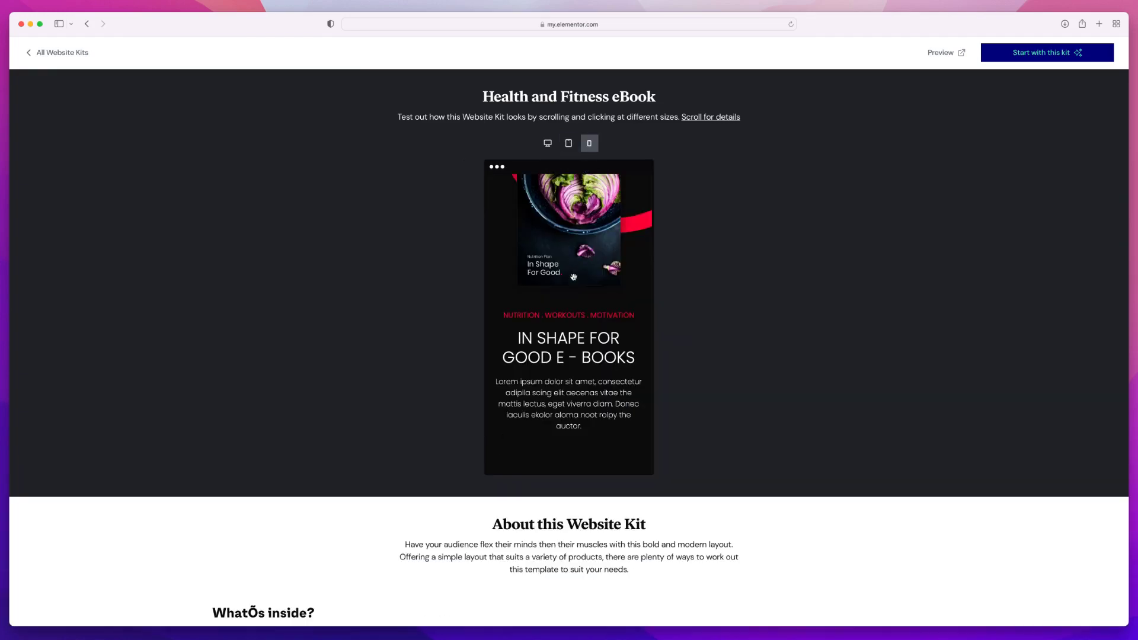
{"action": "scroll", "coordinate": [574, 307], "scroll_direction": "down", "scroll_amount": 10}
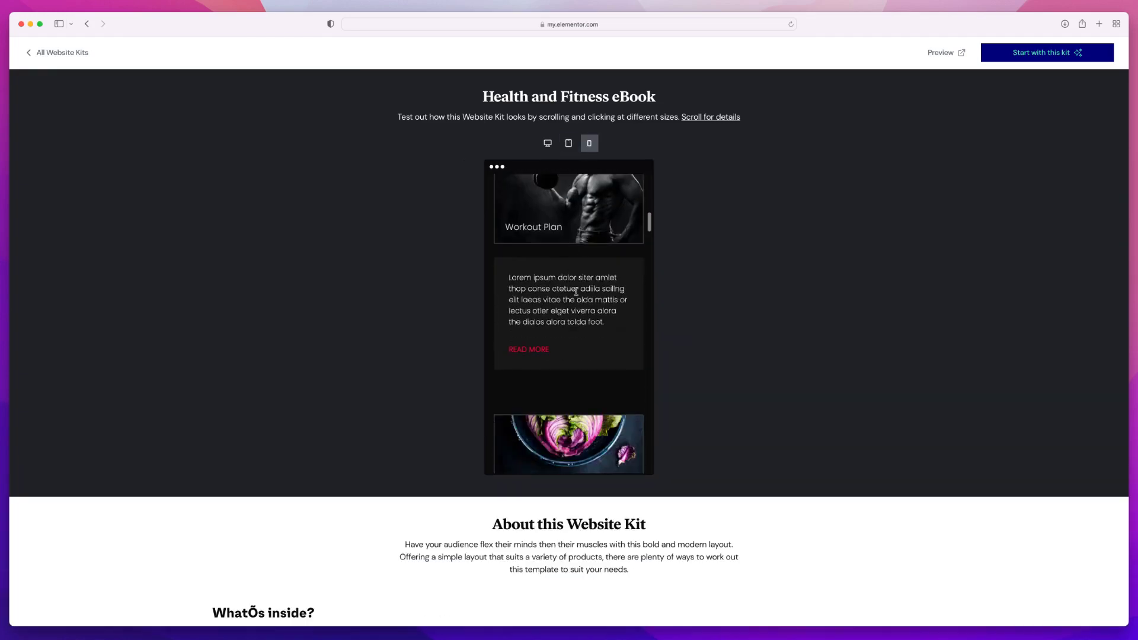
{"action": "scroll", "coordinate": [575, 327], "scroll_direction": "down", "scroll_amount": 8}
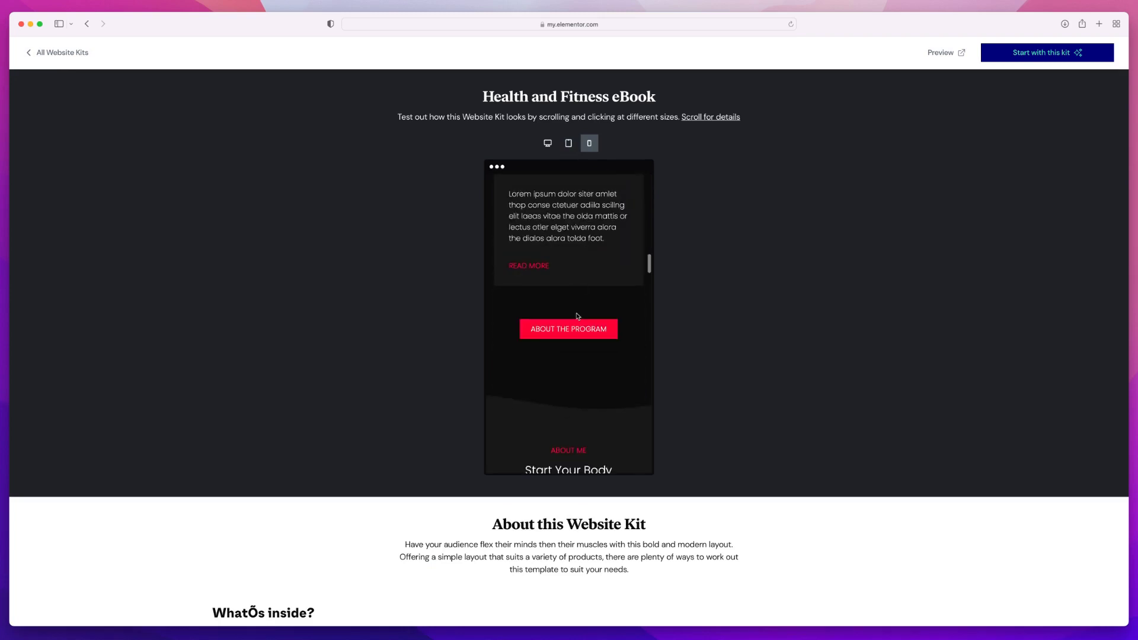
{"action": "scroll", "coordinate": [582, 324], "scroll_direction": "up", "scroll_amount": 15}
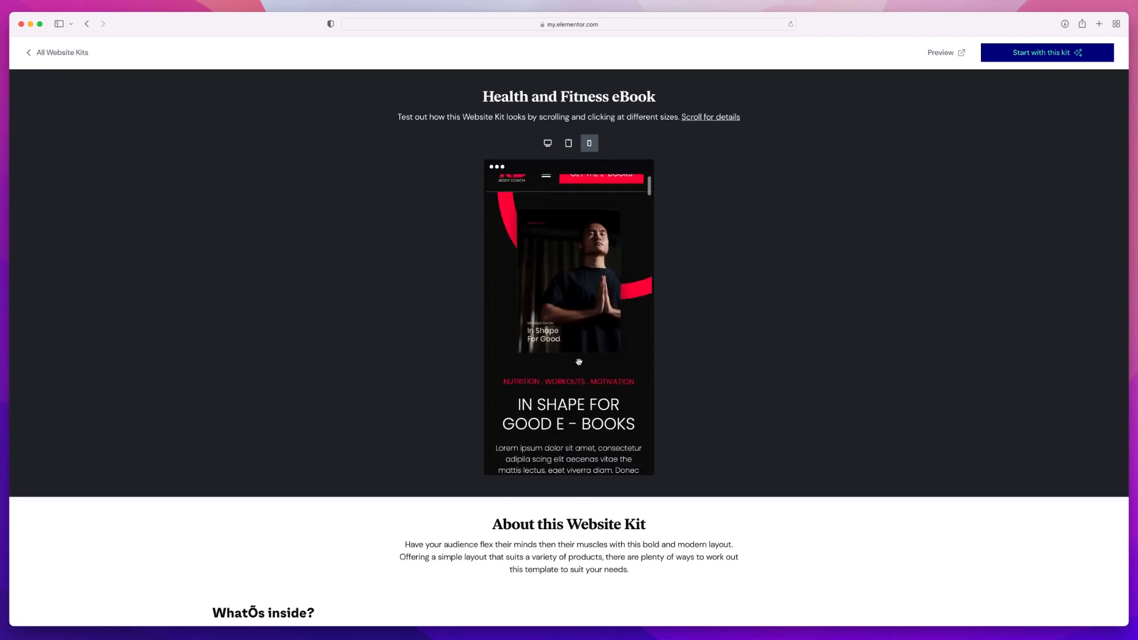
Return to the website kit list and set the type filter to All types
{"action": "left_click", "coordinate": [30, 53]}
{"action": "left_click", "coordinate": [292, 186]}
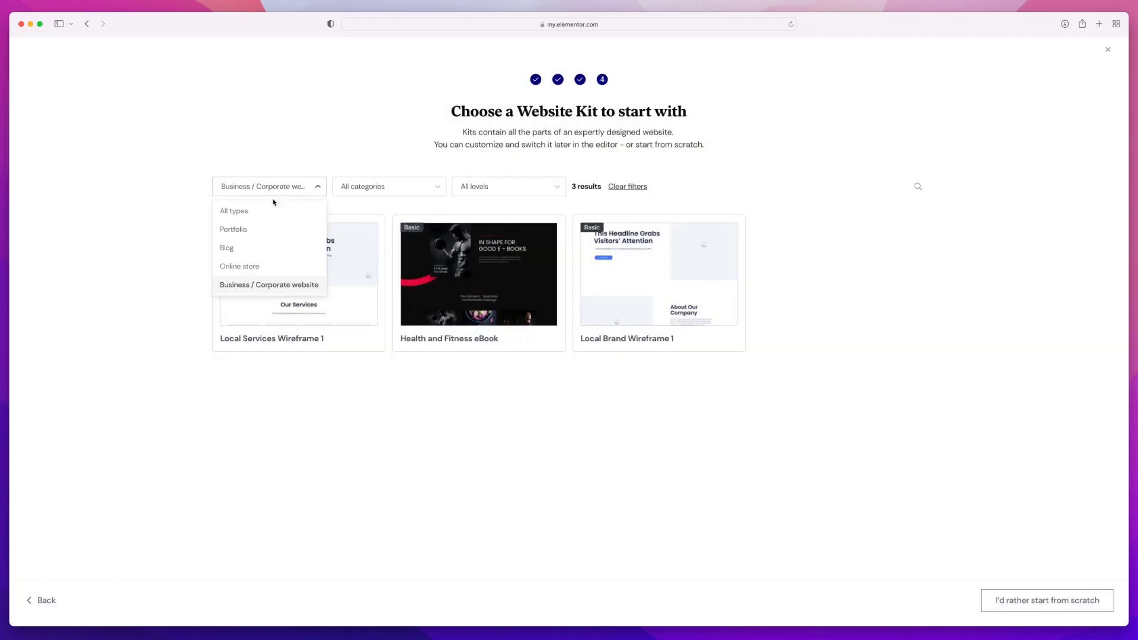
{"action": "left_click", "coordinate": [252, 212]}
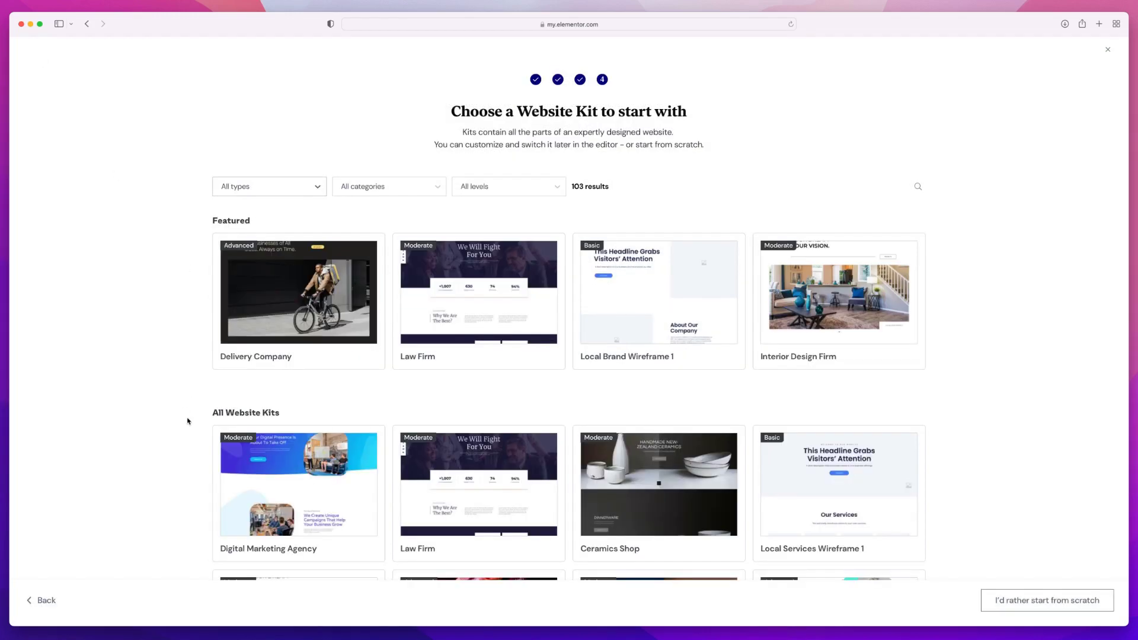
Browse the full collection of website kits for a design that suits a business site
{"action": "scroll", "coordinate": [187, 421], "scroll_direction": "down", "scroll_amount": 10}
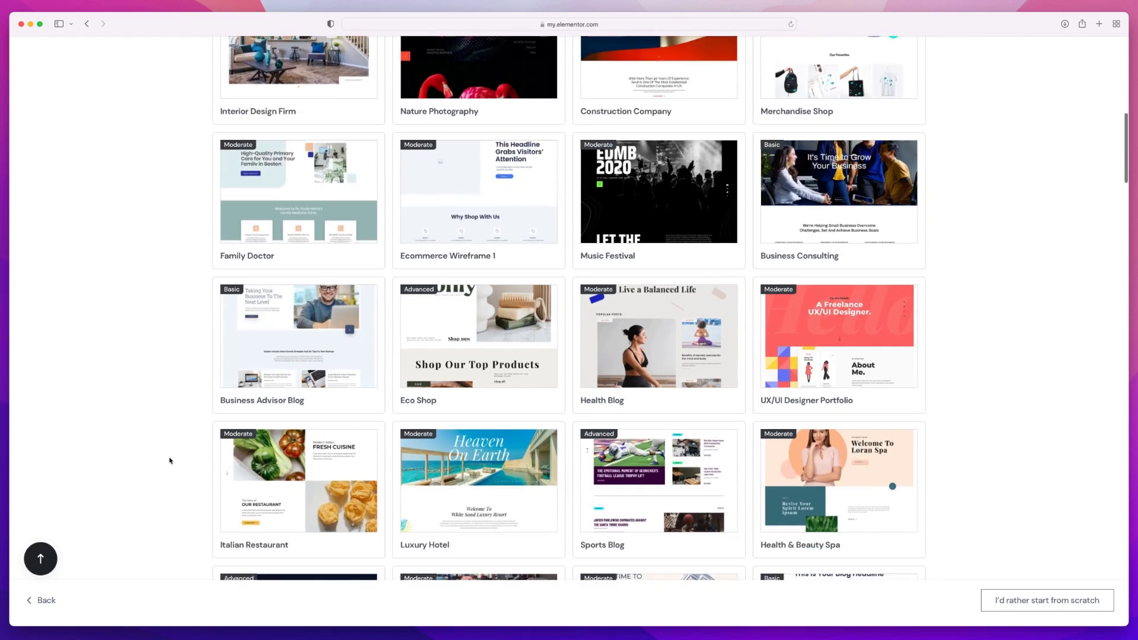
{"action": "scroll", "coordinate": [172, 450], "scroll_direction": "down", "scroll_amount": 7}
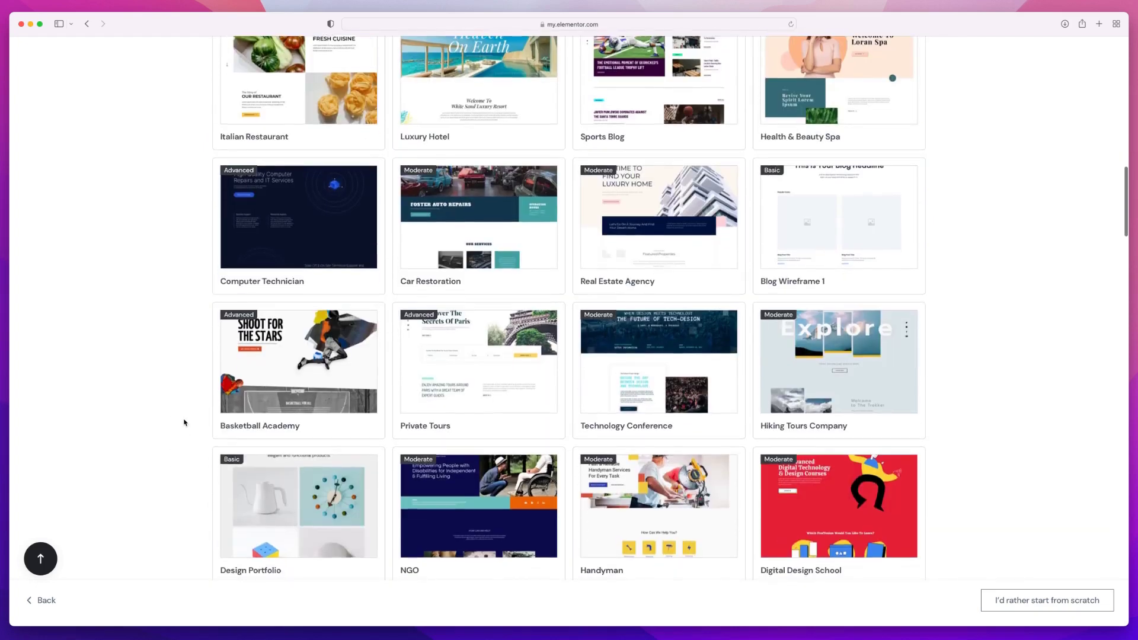
{"action": "scroll", "coordinate": [184, 423], "scroll_direction": "down", "scroll_amount": 2}
{"action": "mouse_move", "coordinate": [717, 271]}
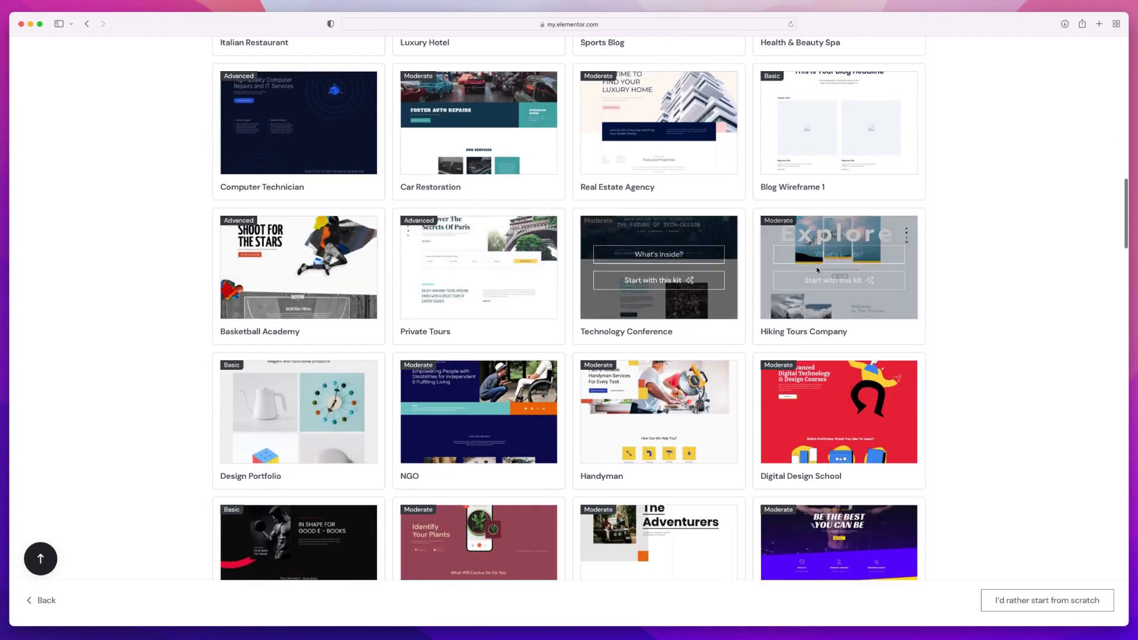
{"action": "scroll", "coordinate": [185, 460], "scroll_direction": "down", "scroll_amount": 1}
{"action": "scroll", "coordinate": [186, 459], "scroll_direction": "down", "scroll_amount": 3}
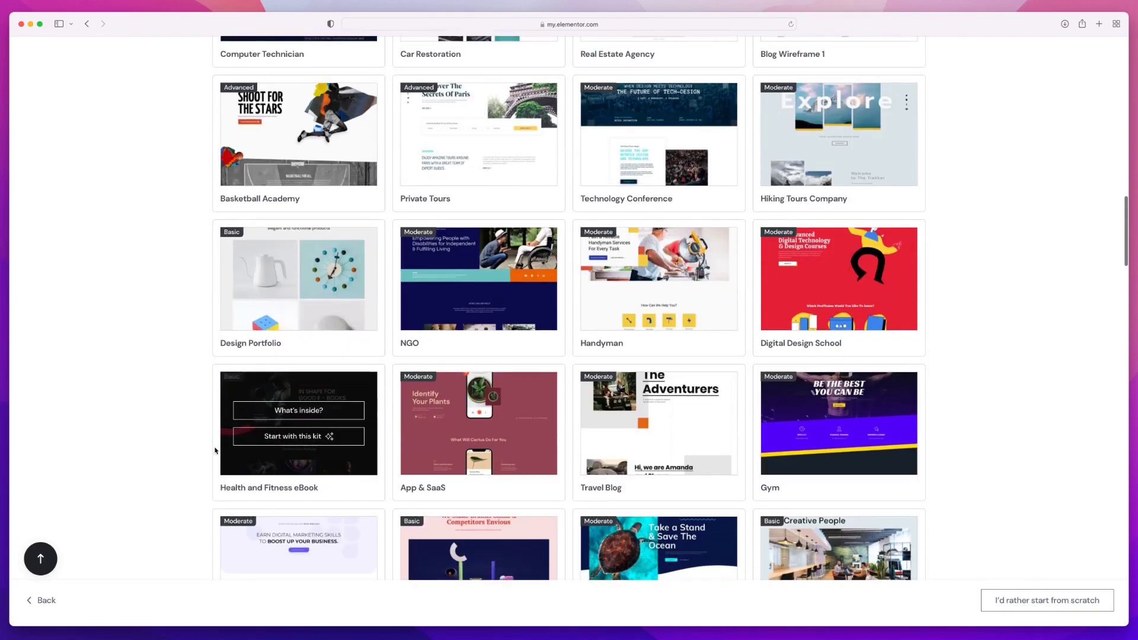
{"action": "scroll", "coordinate": [173, 370], "scroll_direction": "down", "scroll_amount": 3}
{"action": "scroll", "coordinate": [171, 370], "scroll_direction": "down", "scroll_amount": 2}
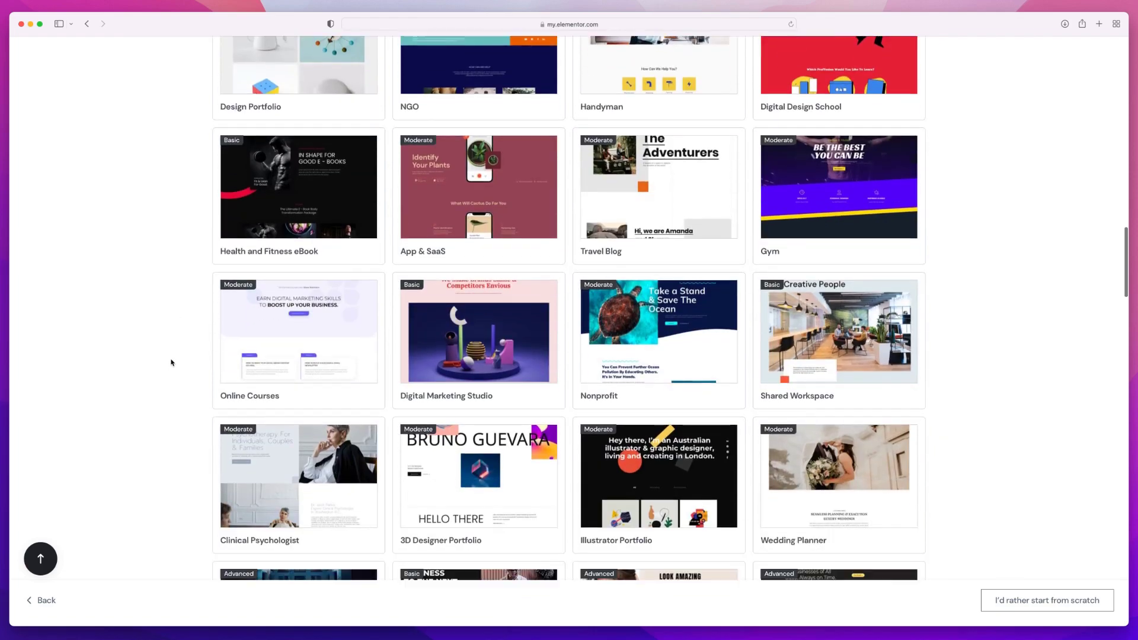
{"action": "scroll", "coordinate": [170, 350], "scroll_direction": "down", "scroll_amount": 3}
{"action": "scroll", "coordinate": [166, 344], "scroll_direction": "down", "scroll_amount": 5}
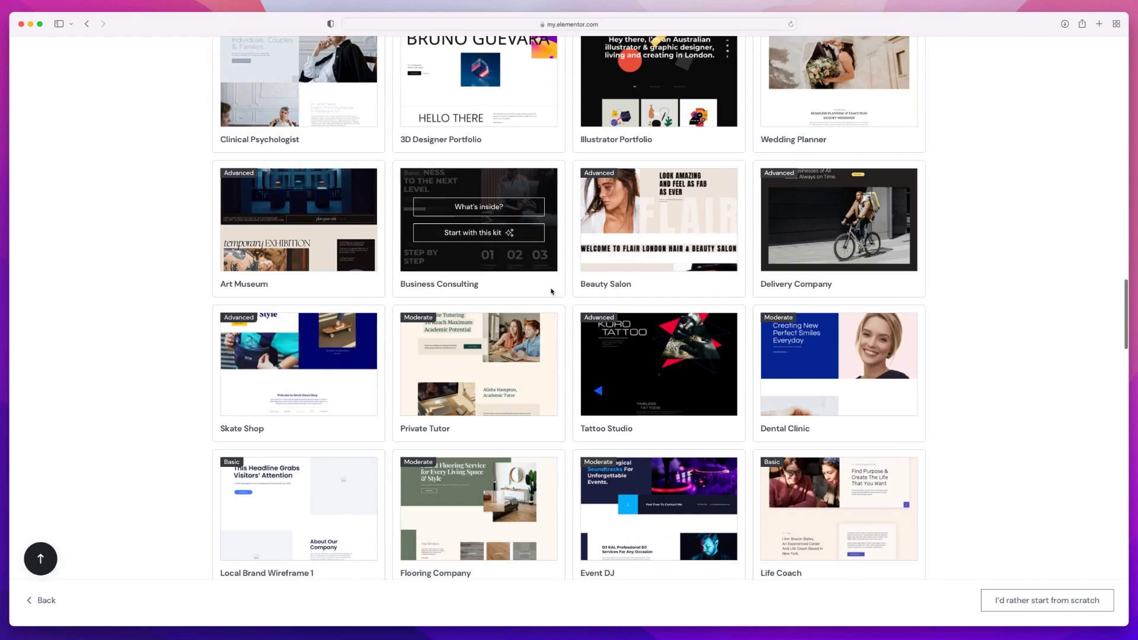
Open the details of the dark Business Consulting kit and examine the sections of its desktop preview
{"action": "left_click", "coordinate": [478, 209]}
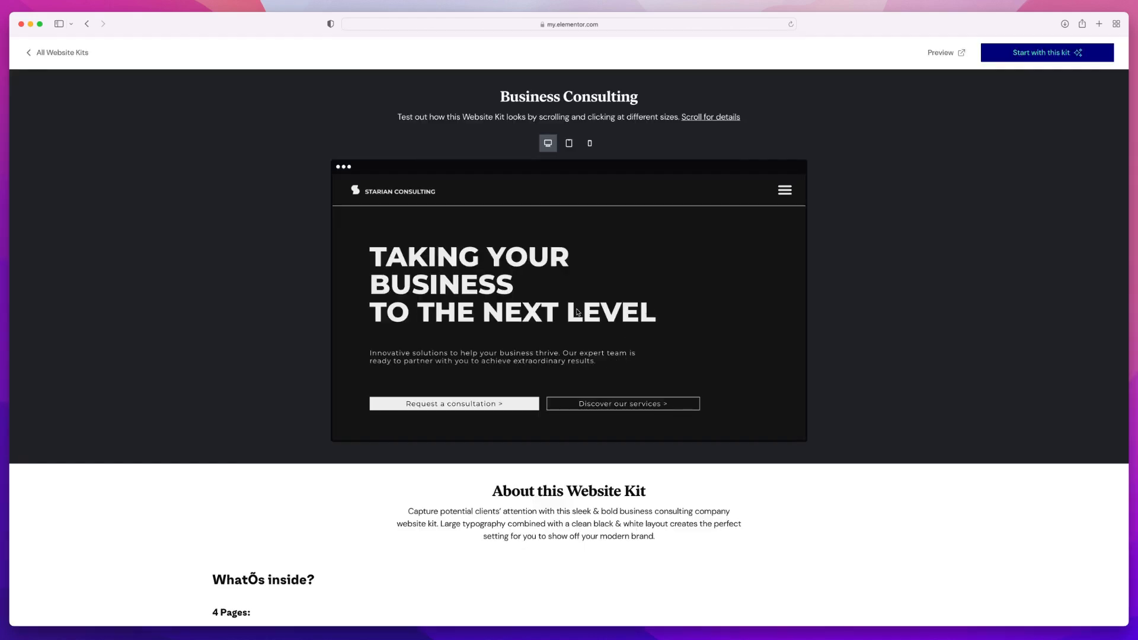
{"action": "scroll", "coordinate": [514, 340], "scroll_direction": "down", "scroll_amount": 8}
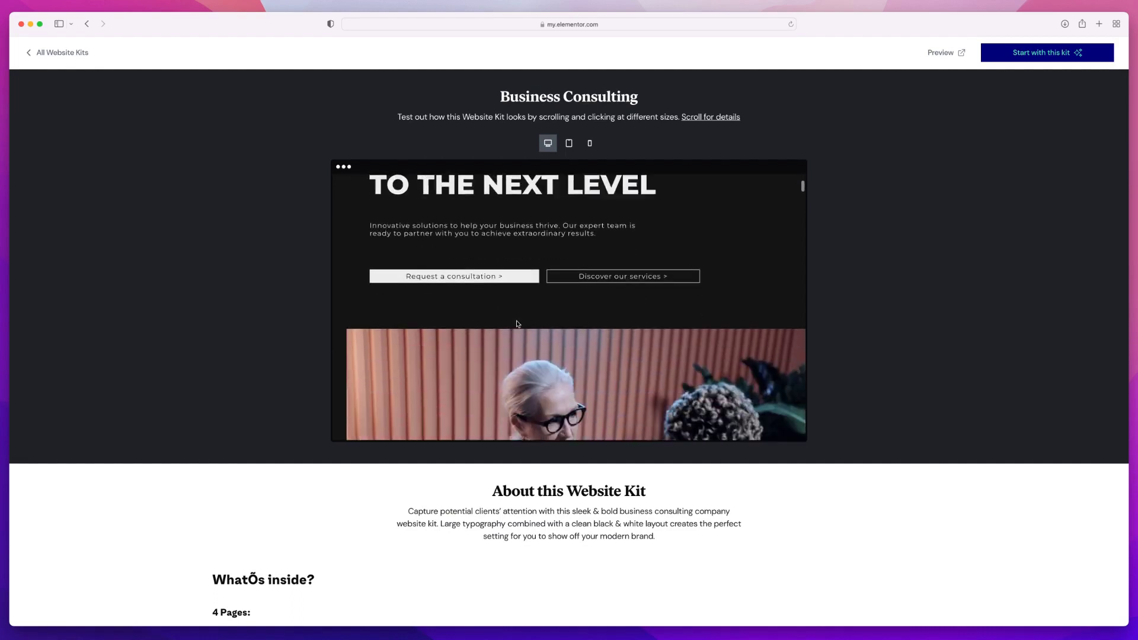
{"action": "scroll", "coordinate": [516, 356], "scroll_direction": "down", "scroll_amount": 10}
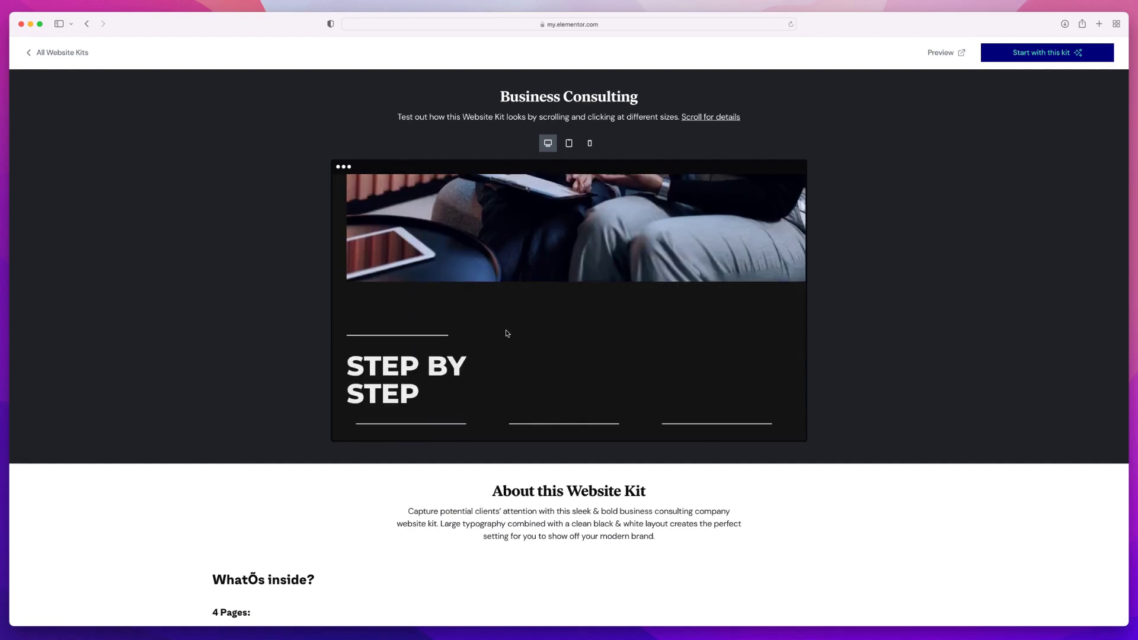
{"action": "scroll", "coordinate": [515, 341], "scroll_direction": "down", "scroll_amount": 10}
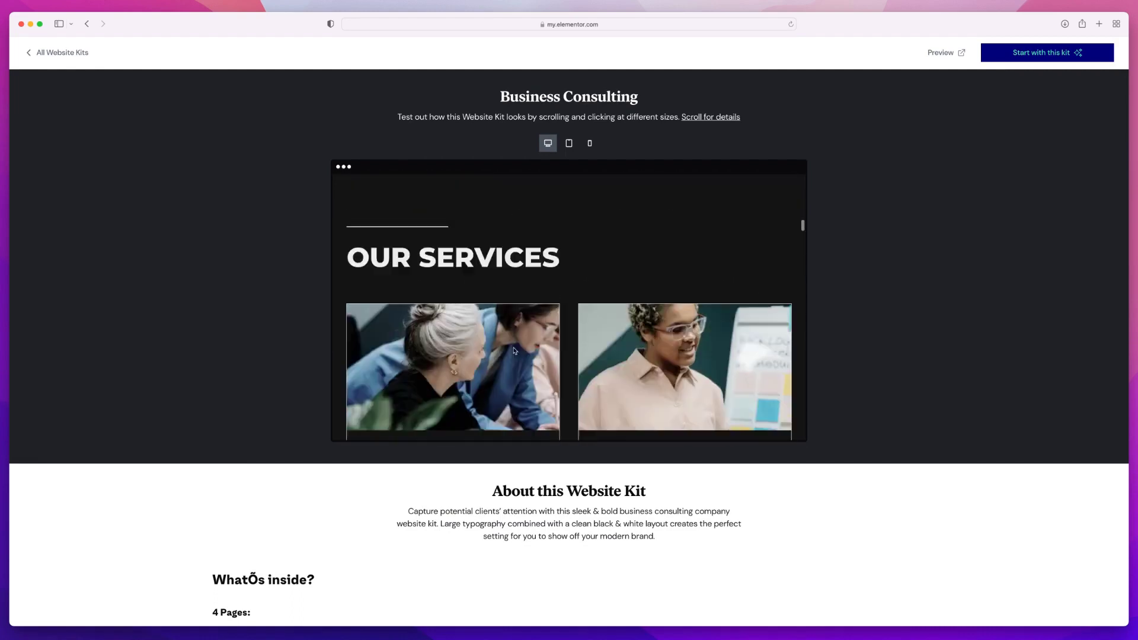
{"action": "scroll", "coordinate": [476, 284], "scroll_direction": "down", "scroll_amount": 5}
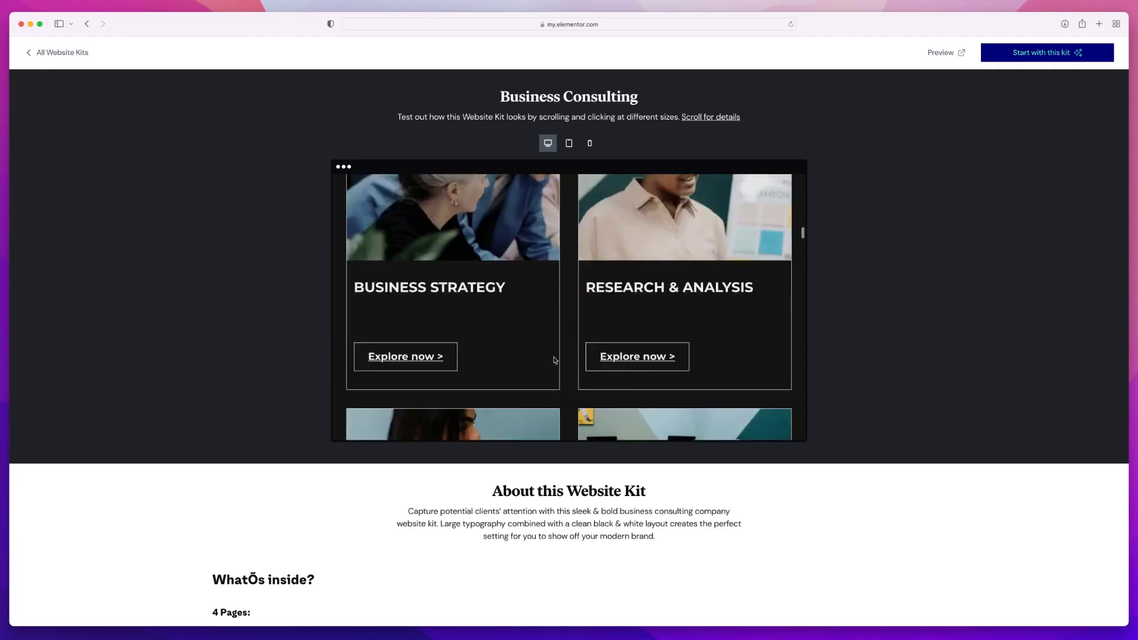
{"action": "scroll", "coordinate": [572, 355], "scroll_direction": "down", "scroll_amount": 8}
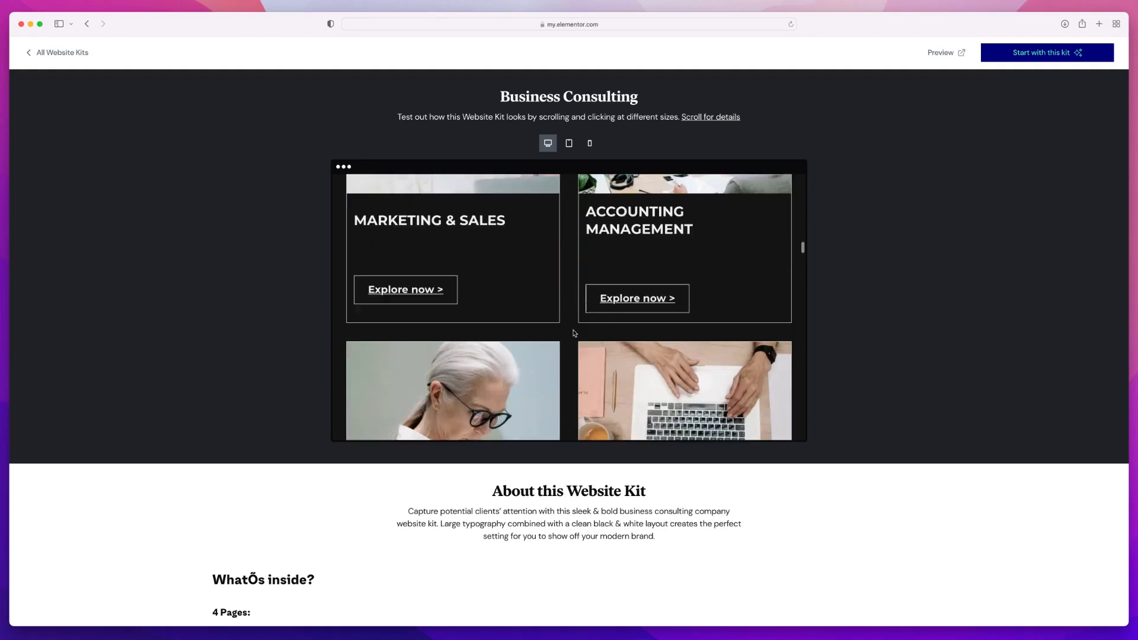
{"action": "scroll", "coordinate": [569, 354], "scroll_direction": "down", "scroll_amount": 3}
{"action": "scroll", "coordinate": [570, 374], "scroll_direction": "up", "scroll_amount": 4}
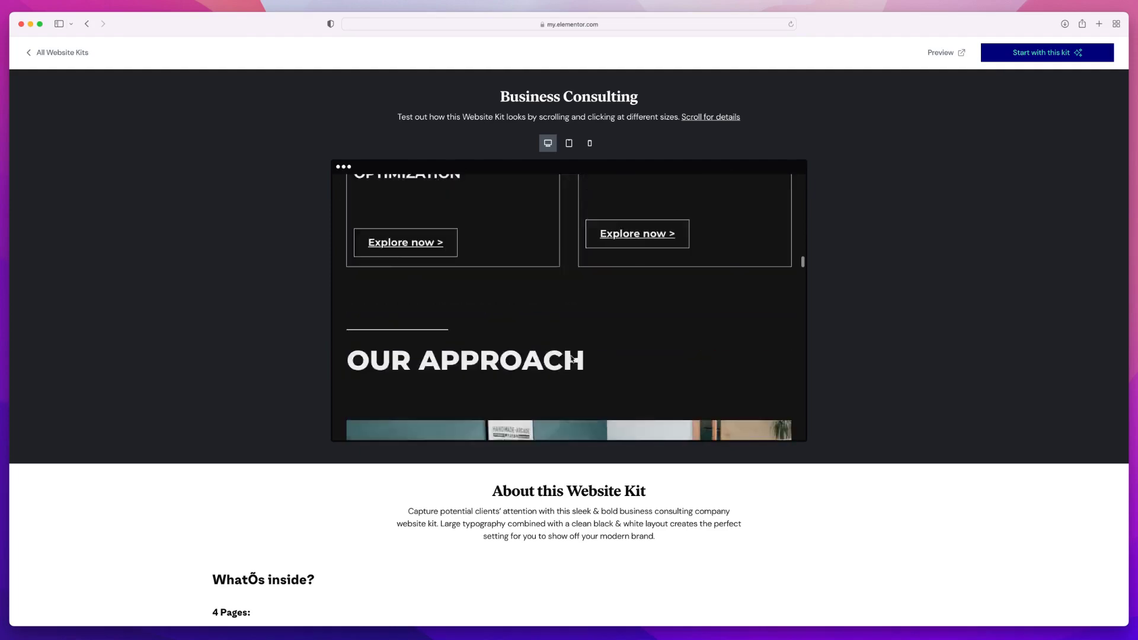
{"action": "scroll", "coordinate": [570, 358], "scroll_direction": "down", "scroll_amount": 10}
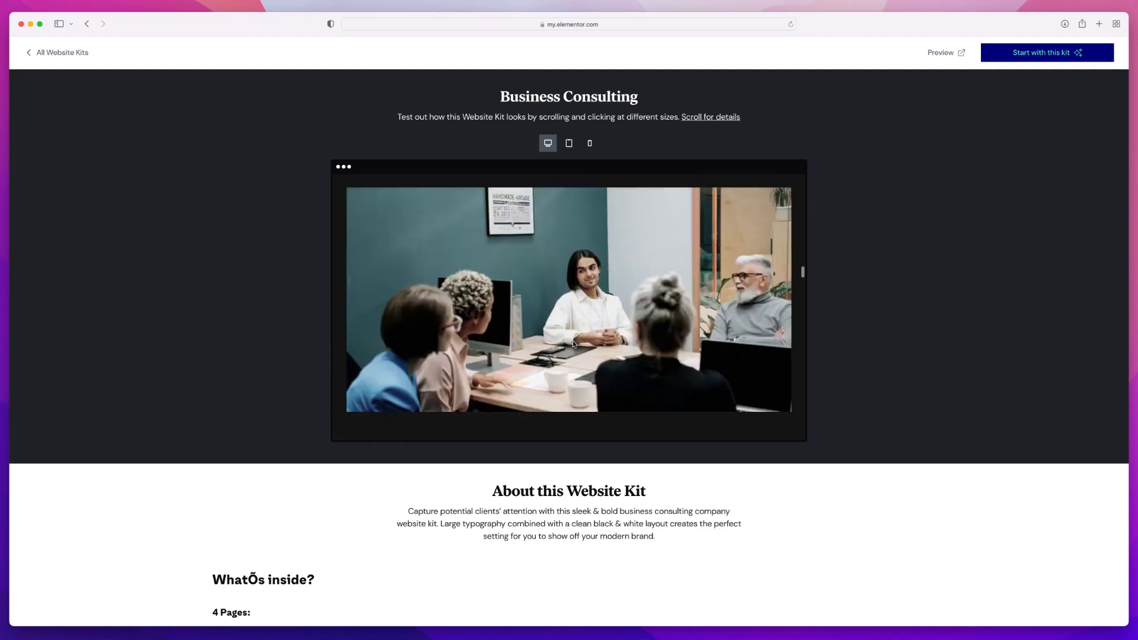
Finish reviewing the Business Consulting kit's desktop preview and start the website with this kit
{"action": "scroll", "coordinate": [575, 365], "scroll_direction": "down", "scroll_amount": 5}
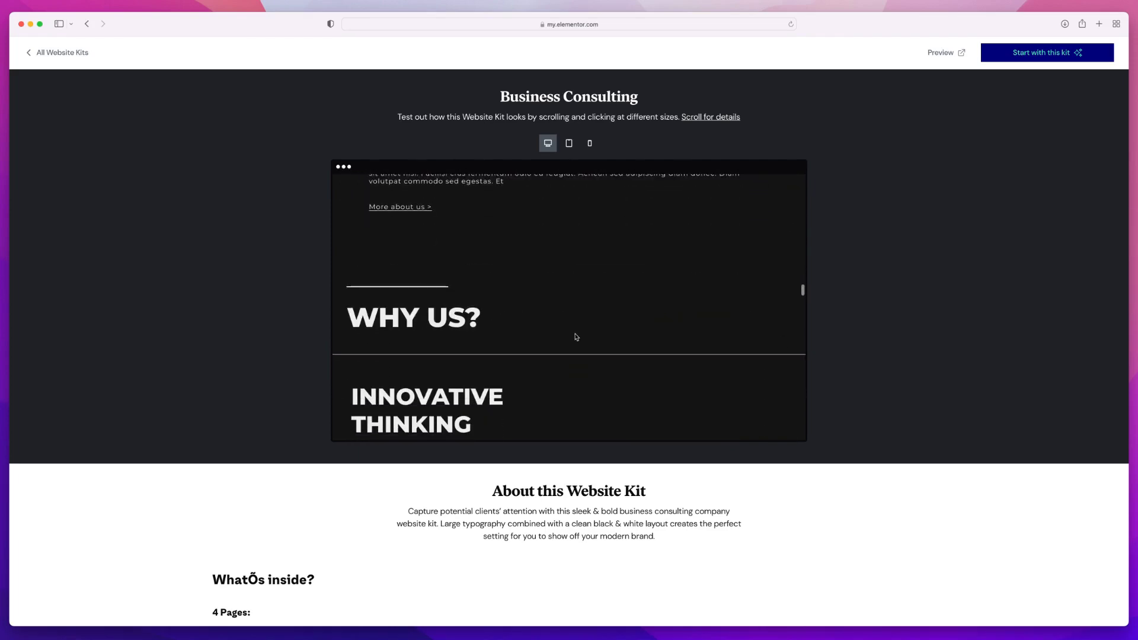
{"action": "scroll", "coordinate": [578, 273], "scroll_direction": "up", "scroll_amount": 15}
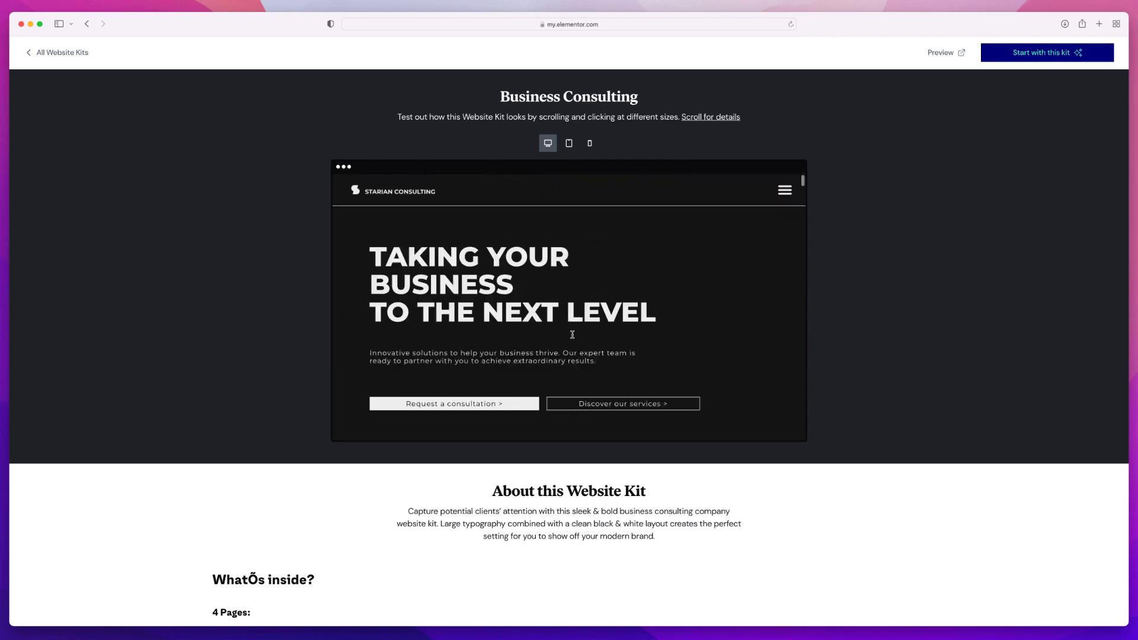
{"action": "left_click", "coordinate": [1053, 53]}
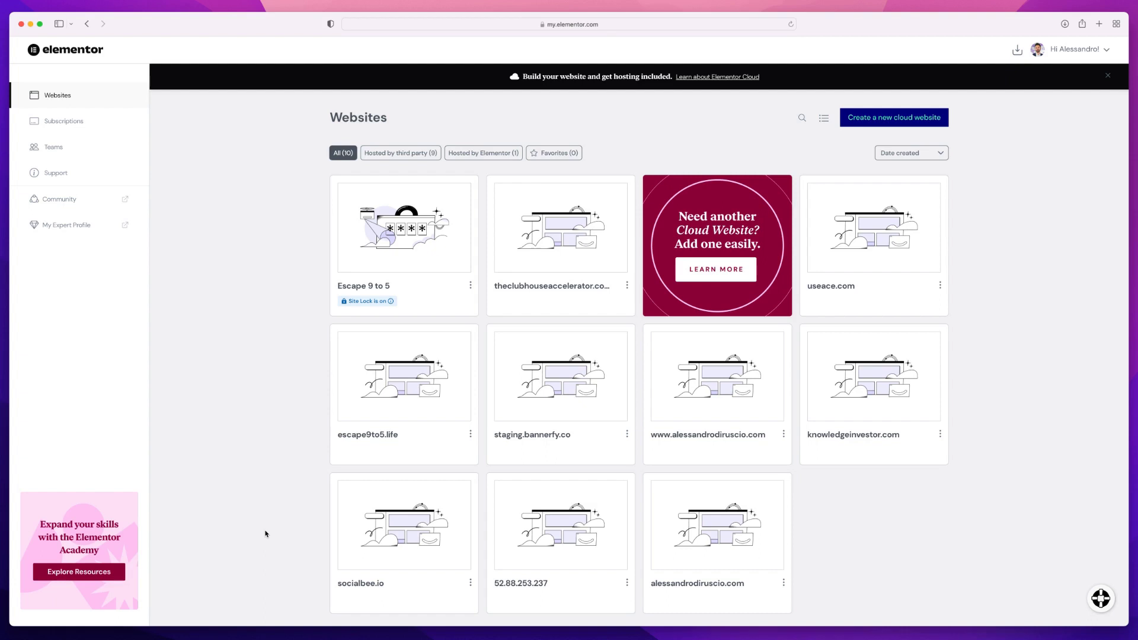
Open the WordPress dashboard of the Escape 9 to 5 website and show its list of pages
{"action": "mouse_move", "coordinate": [440, 304]}
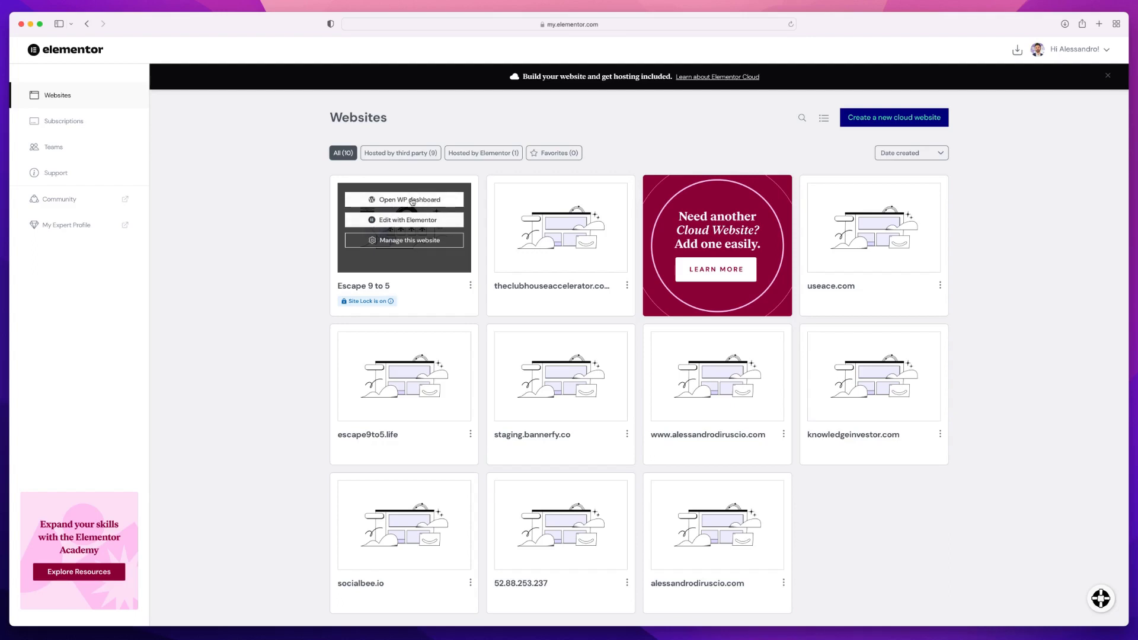
{"action": "left_click", "coordinate": [409, 201]}
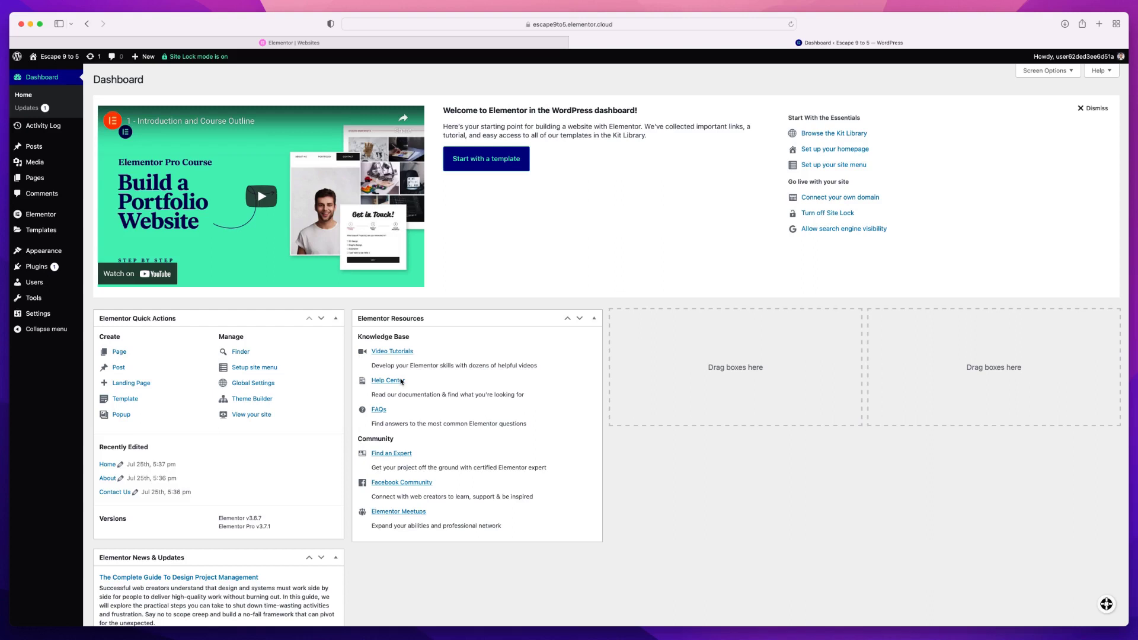
{"action": "left_click", "coordinate": [35, 178]}
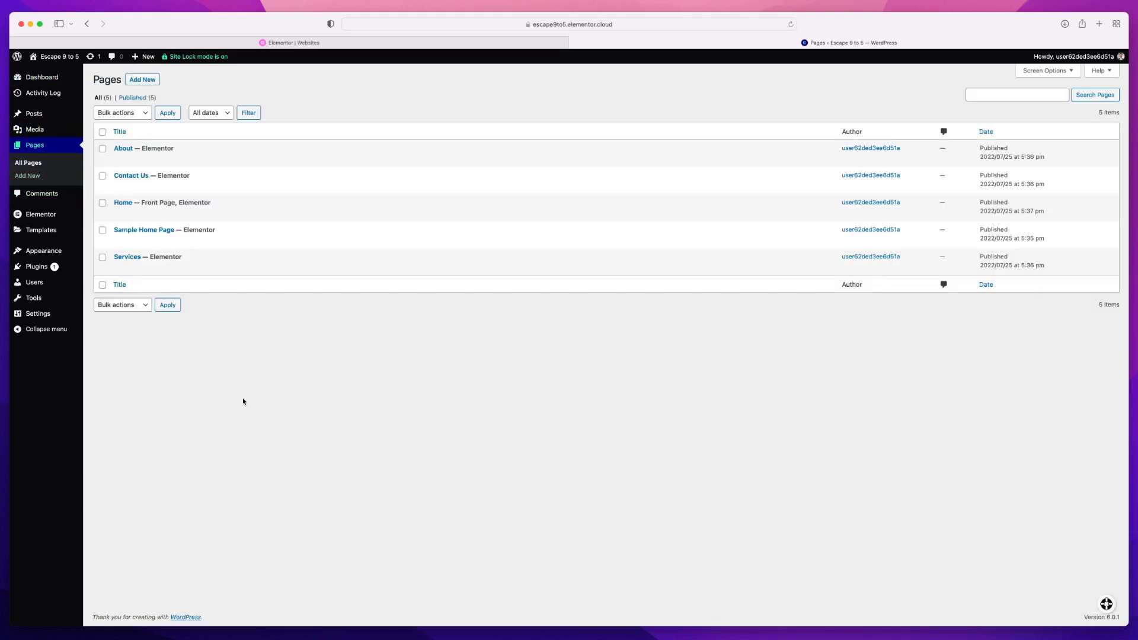
Open the Home page for editing with Elementor in a new browser tab and switch to it
{"action": "mouse_move", "coordinate": [141, 218]}
{"action": "mouse_move", "coordinate": [144, 266]}
{"action": "right_click", "coordinate": [233, 213]}
{"action": "left_click", "coordinate": [265, 218]}
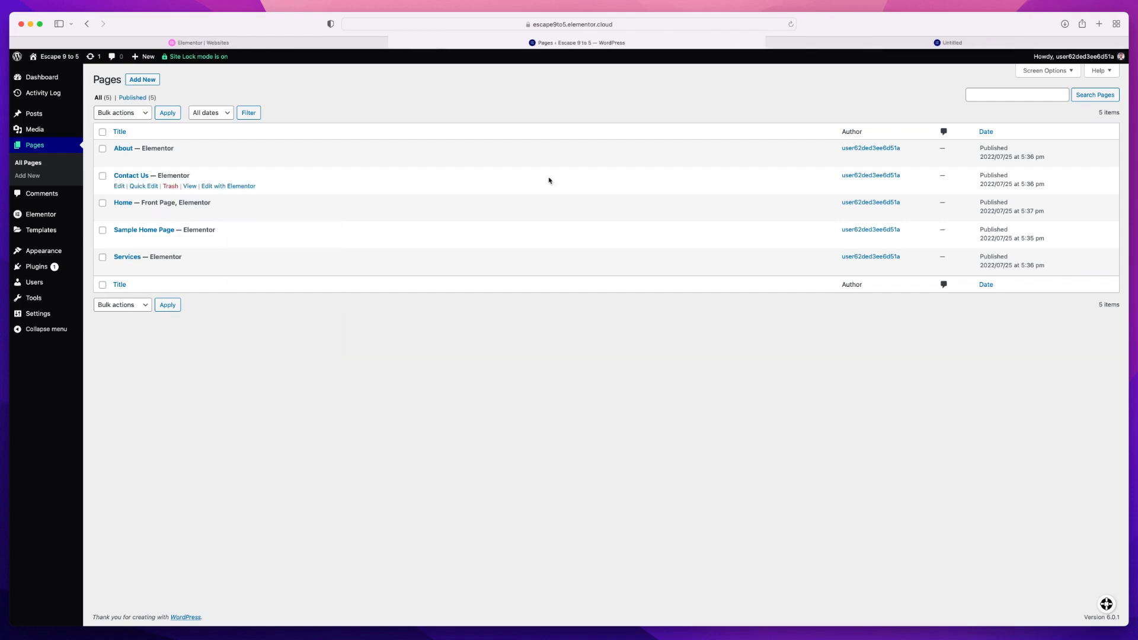
{"action": "key", "text": "ctrl+Tab"}
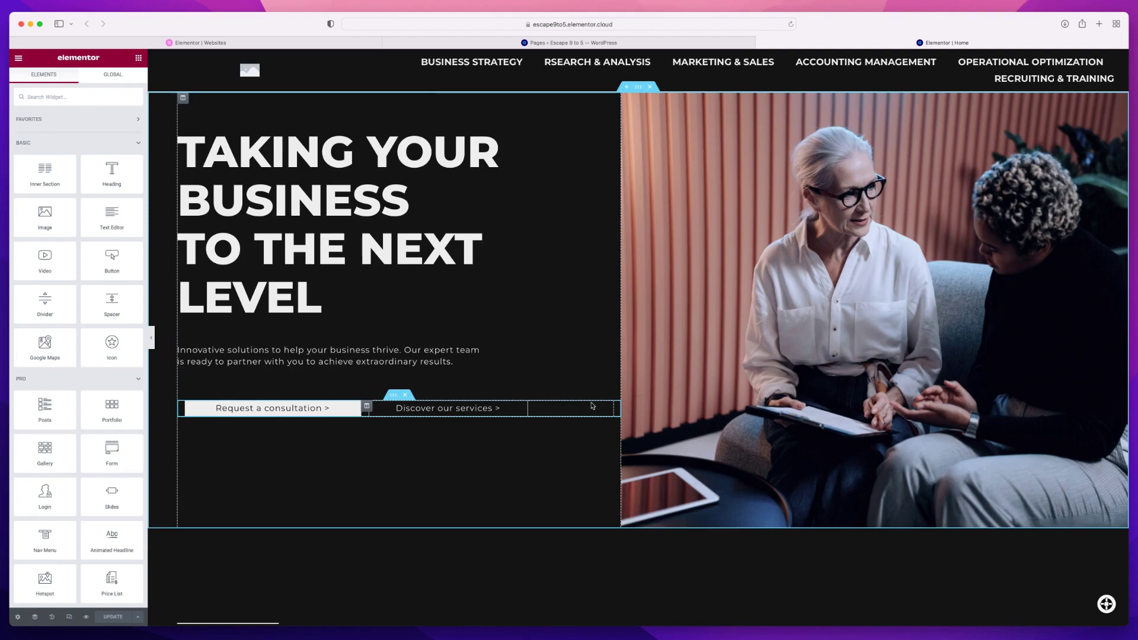
Examine all sections of the Home page from the hero to the footer and return to its beginning
{"action": "scroll", "coordinate": [592, 406], "scroll_direction": "down", "scroll_amount": 10}
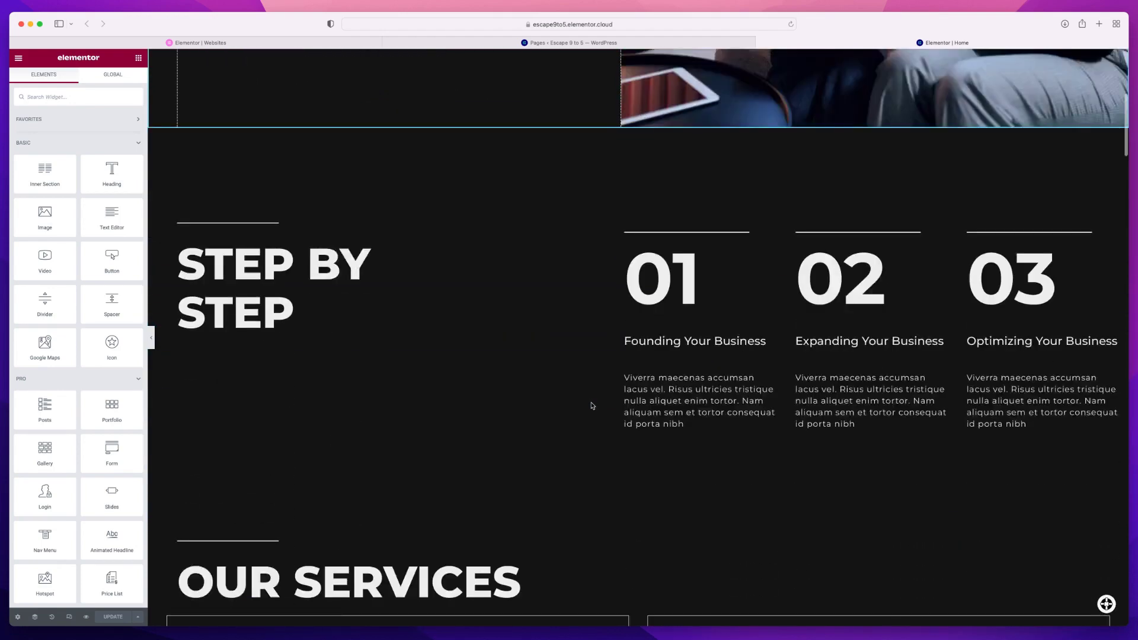
{"action": "scroll", "coordinate": [593, 406], "scroll_direction": "down", "scroll_amount": 10}
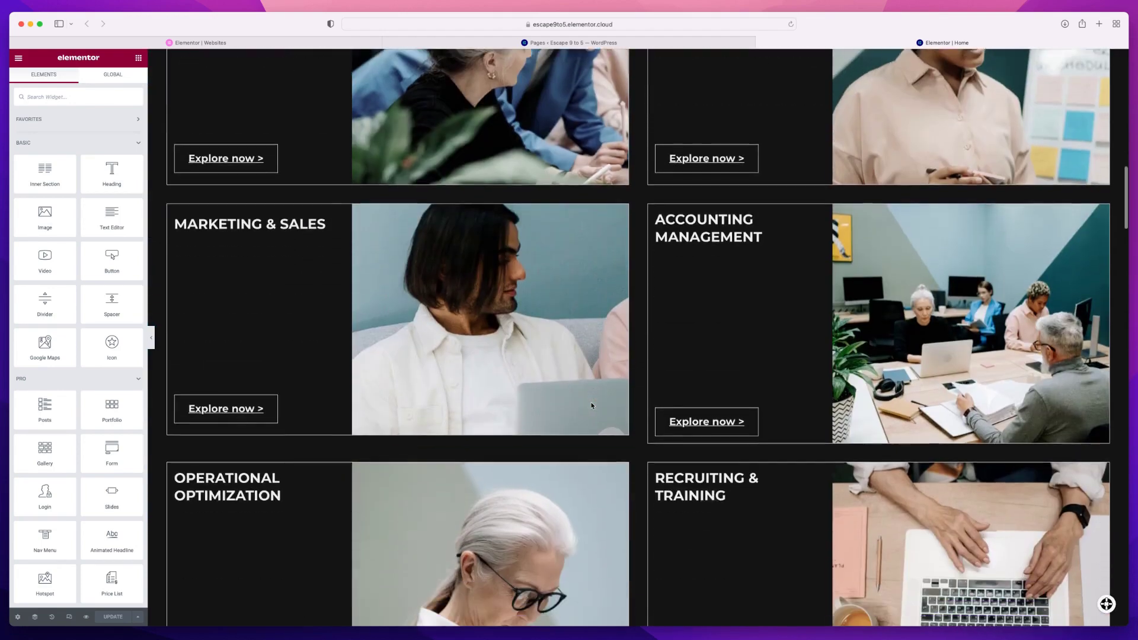
{"action": "scroll", "coordinate": [574, 504], "scroll_direction": "down", "scroll_amount": 5}
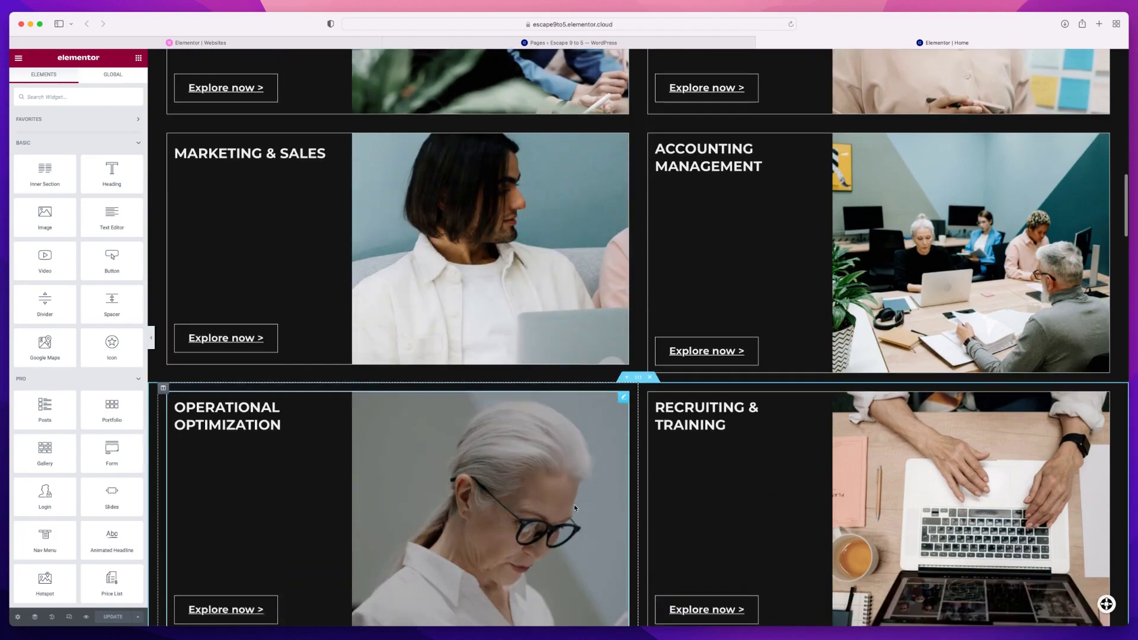
{"action": "scroll", "coordinate": [574, 508], "scroll_direction": "down", "scroll_amount": 1}
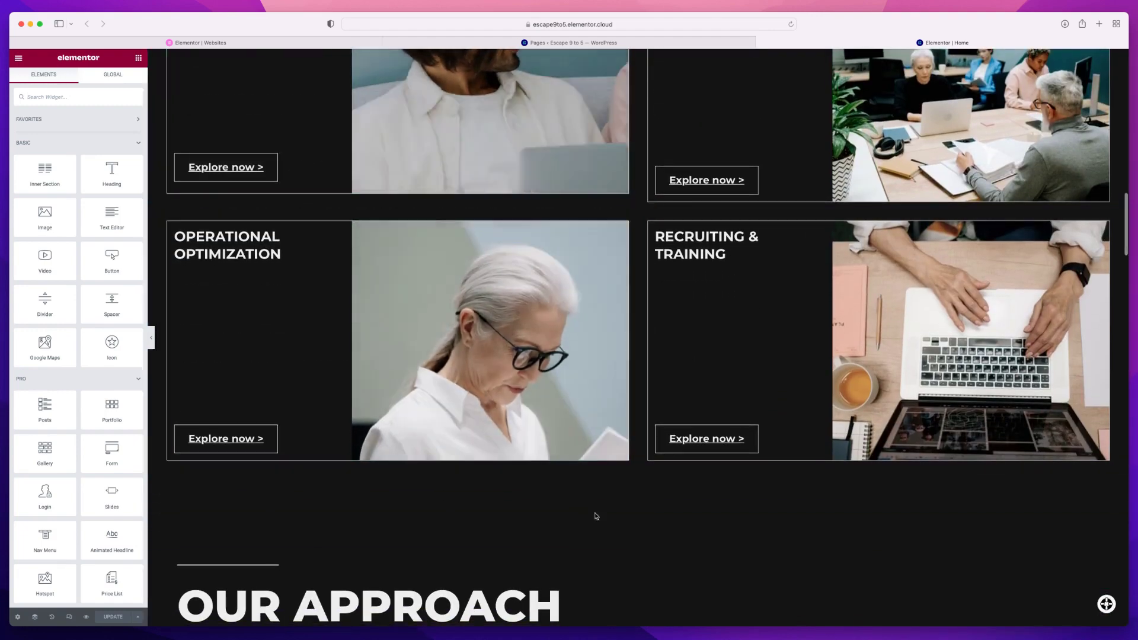
{"action": "scroll", "coordinate": [597, 536], "scroll_direction": "down", "scroll_amount": 8}
{"action": "scroll", "coordinate": [598, 538], "scroll_direction": "down", "scroll_amount": 18}
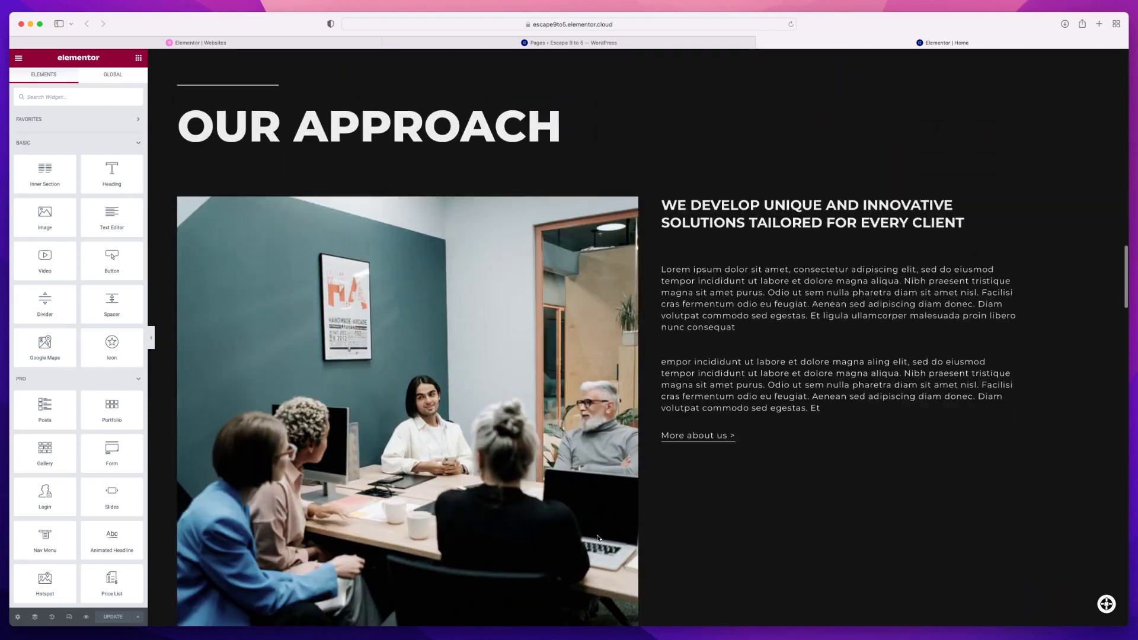
{"action": "scroll", "coordinate": [598, 538], "scroll_direction": "down", "scroll_amount": 19}
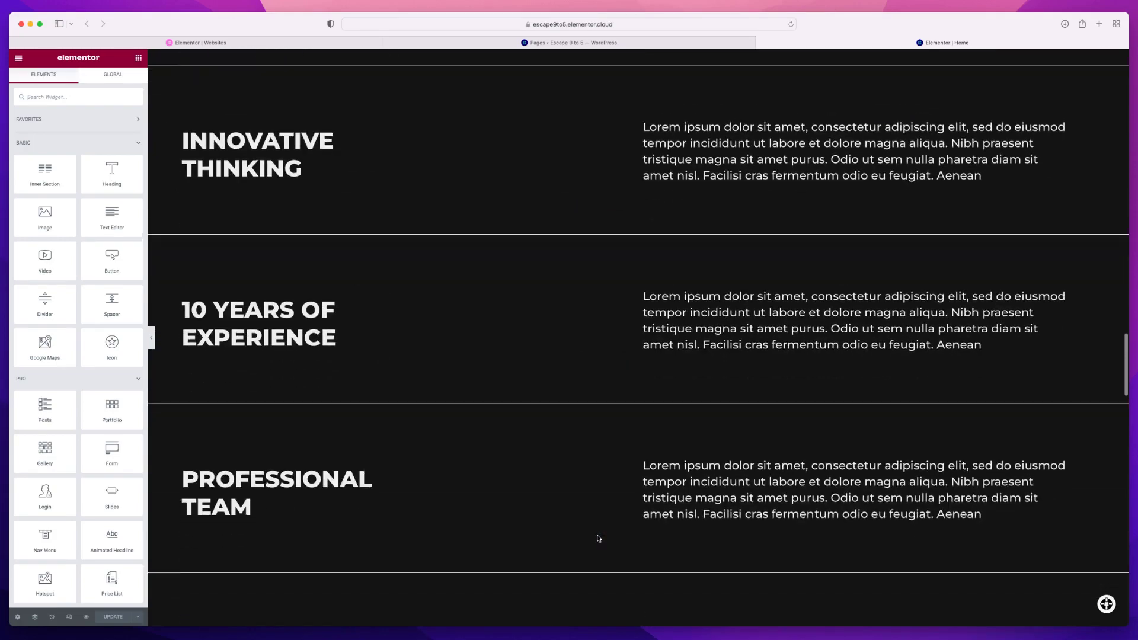
{"action": "scroll", "coordinate": [598, 538], "scroll_direction": "down", "scroll_amount": 16}
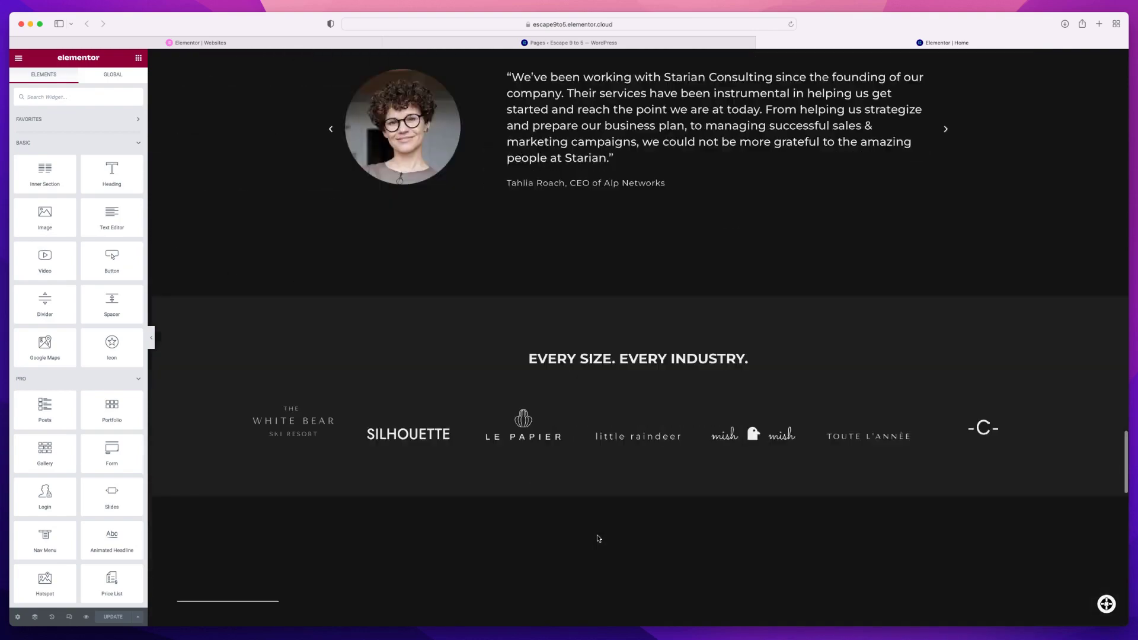
{"action": "scroll", "coordinate": [597, 538], "scroll_direction": "down", "scroll_amount": 16}
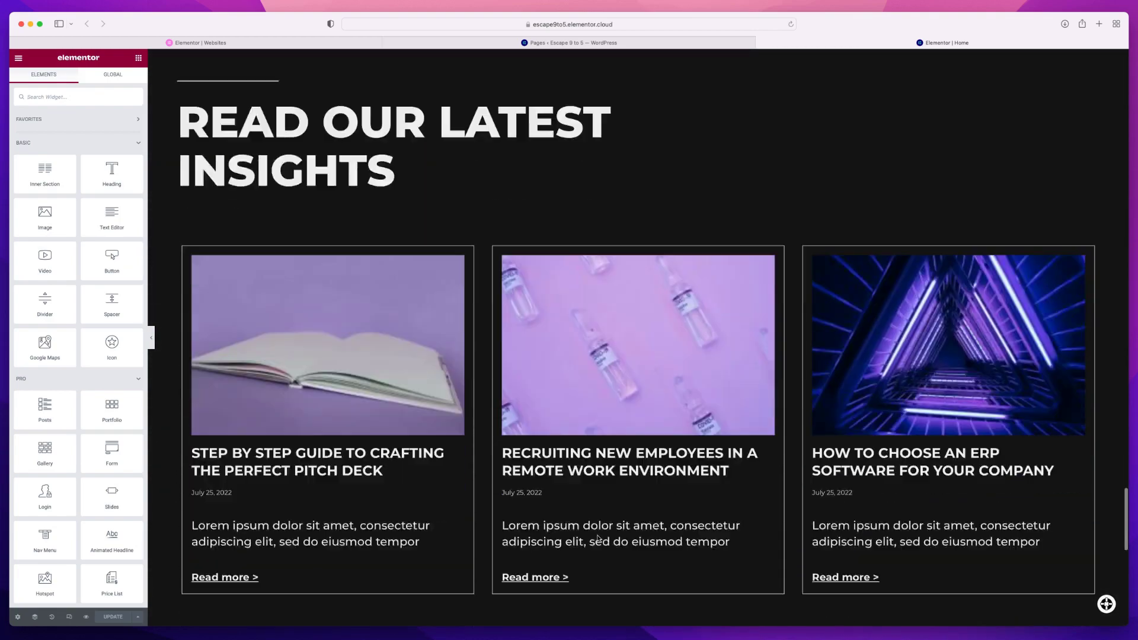
{"action": "scroll", "coordinate": [598, 538], "scroll_direction": "down", "scroll_amount": 7}
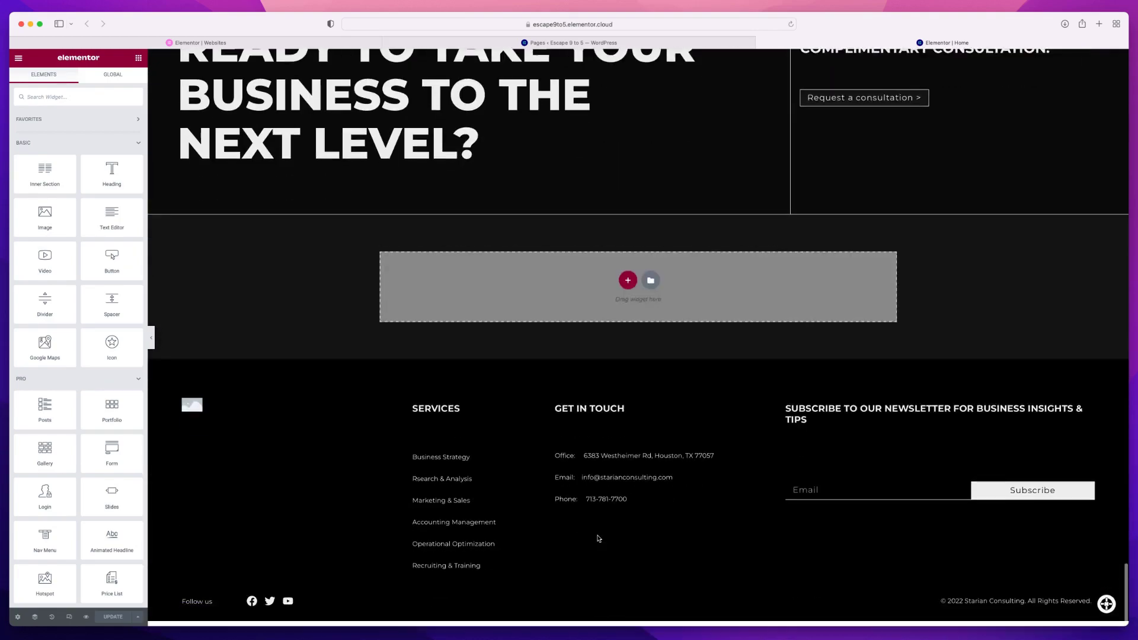
{"action": "scroll", "coordinate": [597, 538], "scroll_direction": "up", "scroll_amount": 20}
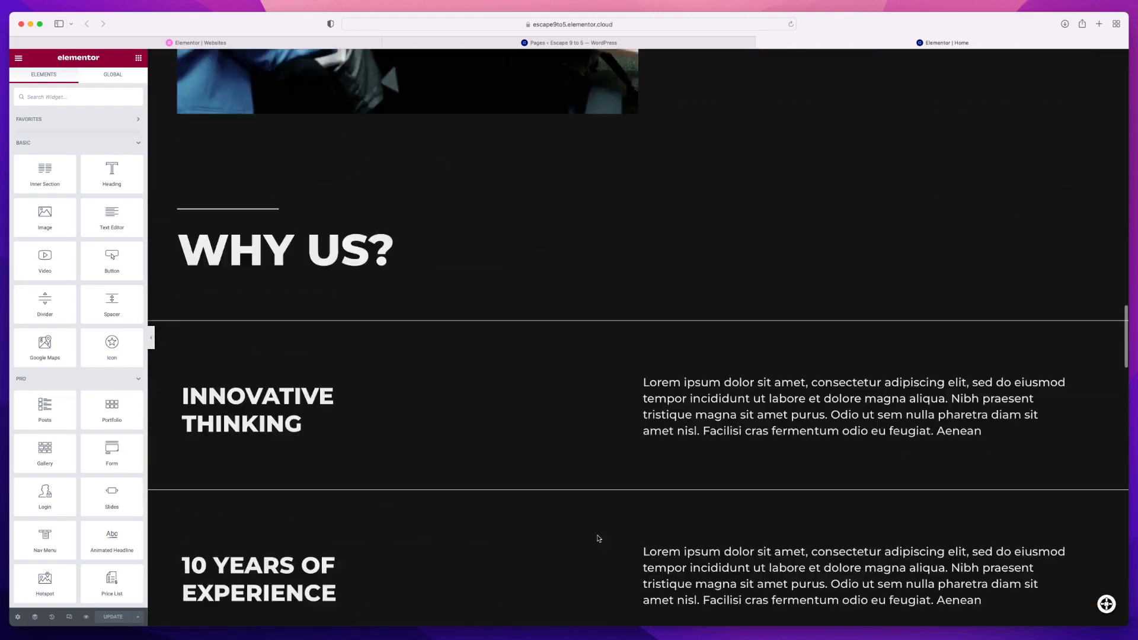
{"action": "scroll", "coordinate": [598, 538], "scroll_direction": "up", "scroll_amount": 4}
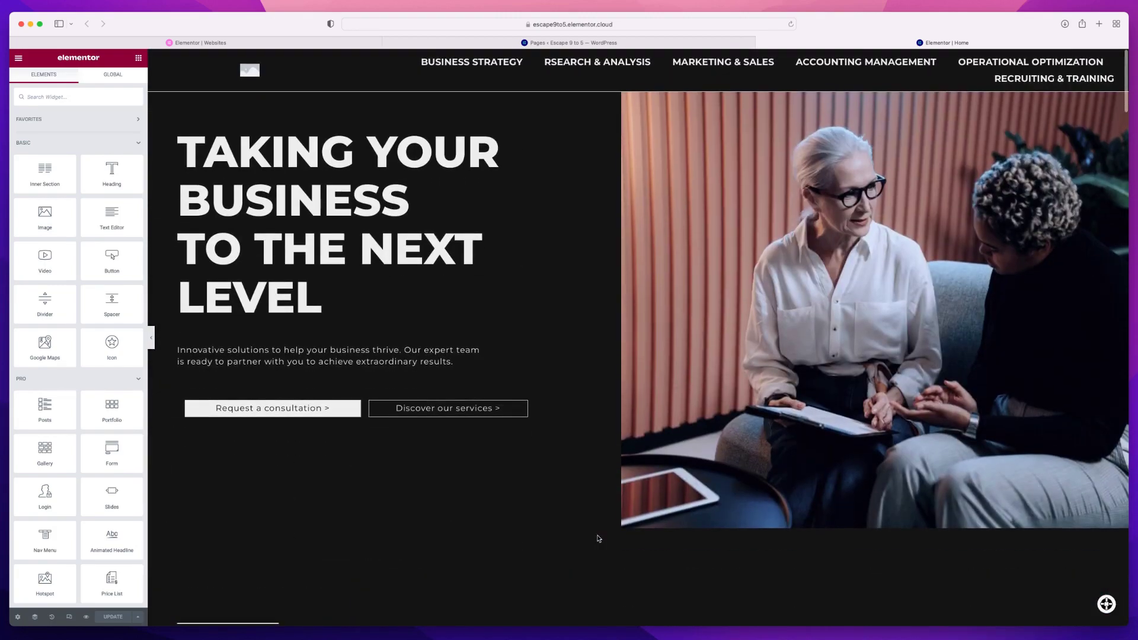
Delete the hero section's photo and place a Video widget in the emptied column
{"action": "right_click", "coordinate": [803, 201]}
{"action": "left_click", "coordinate": [827, 328]}
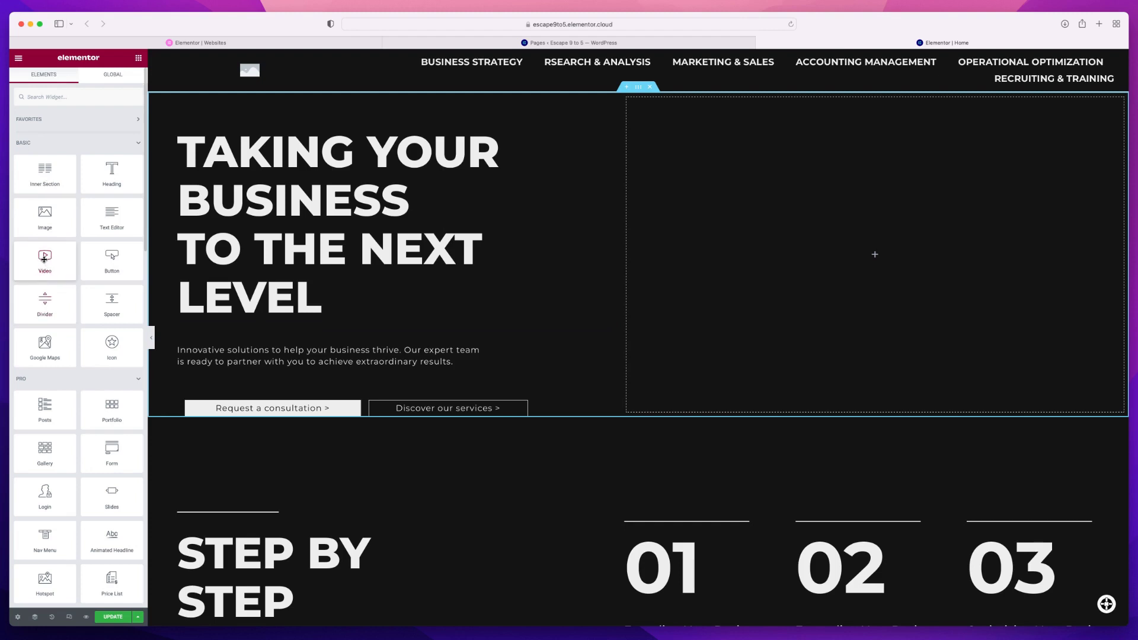
{"action": "left_click_drag", "start_coordinate": [42, 258], "coordinate": [860, 256]}
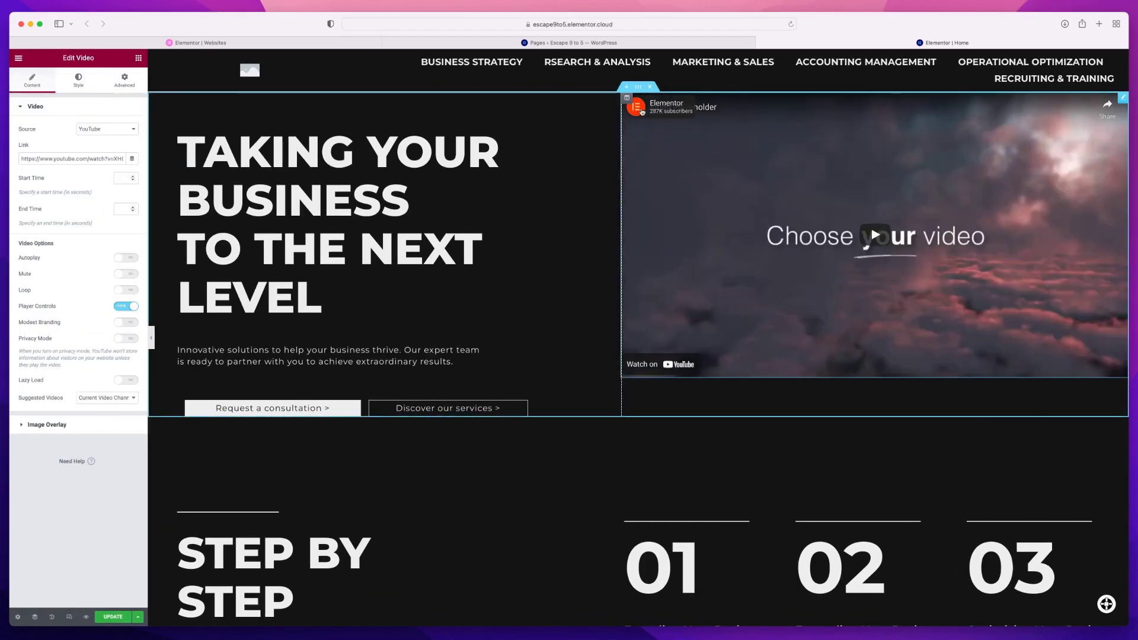
Set the vertical alignment of the hero column containing the video to Middle
{"action": "left_click", "coordinate": [627, 97]}
{"action": "left_click", "coordinate": [108, 149]}
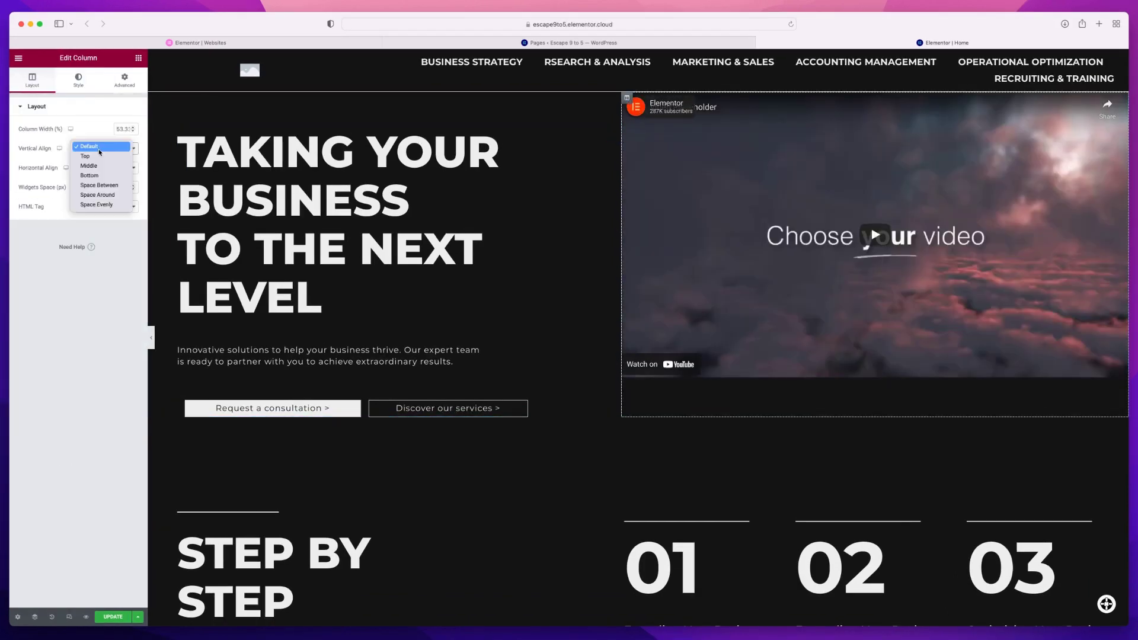
{"action": "left_click", "coordinate": [101, 169]}
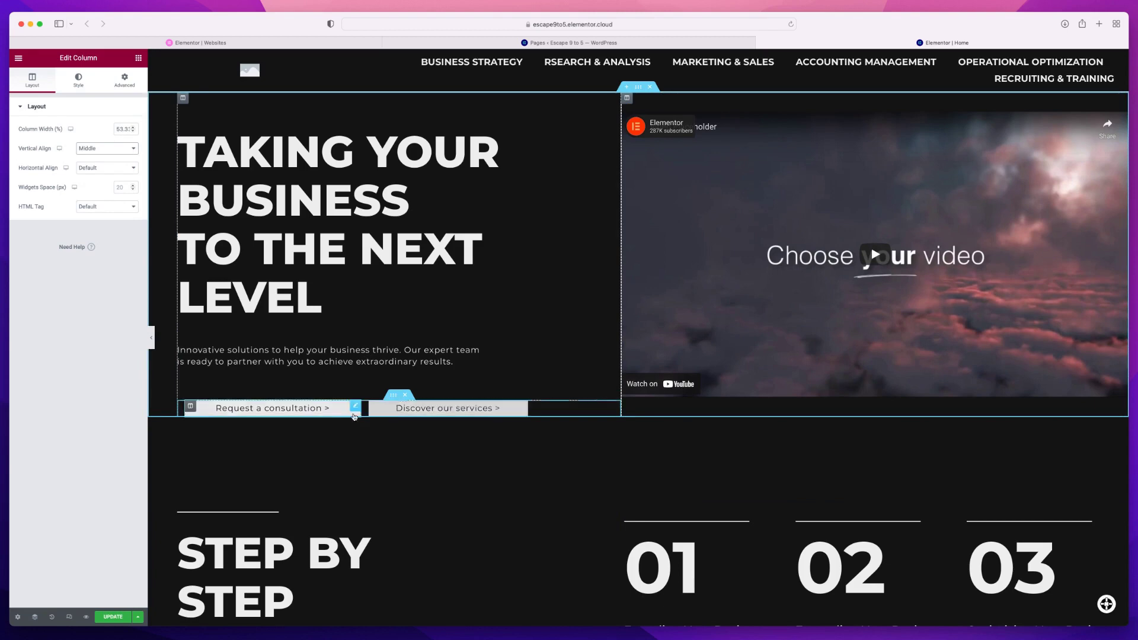
Delete the hero's introductory text and its two-button row, and add a Form widget beneath the heading
{"action": "right_click", "coordinate": [370, 357]}
{"action": "left_click", "coordinate": [396, 488]}
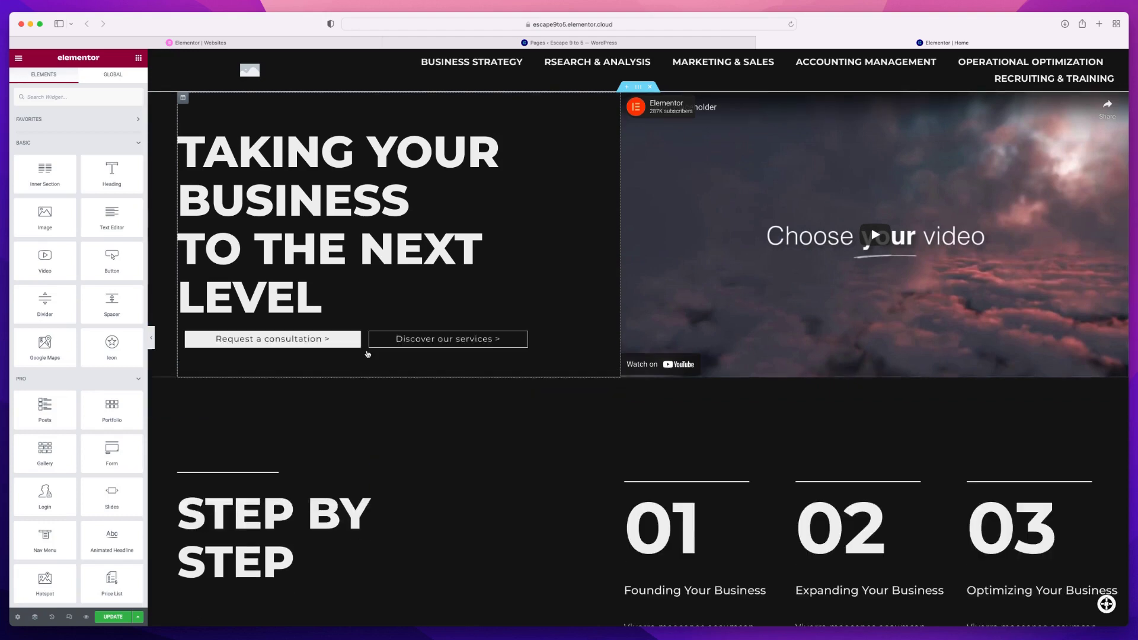
{"action": "left_click", "coordinate": [403, 327]}
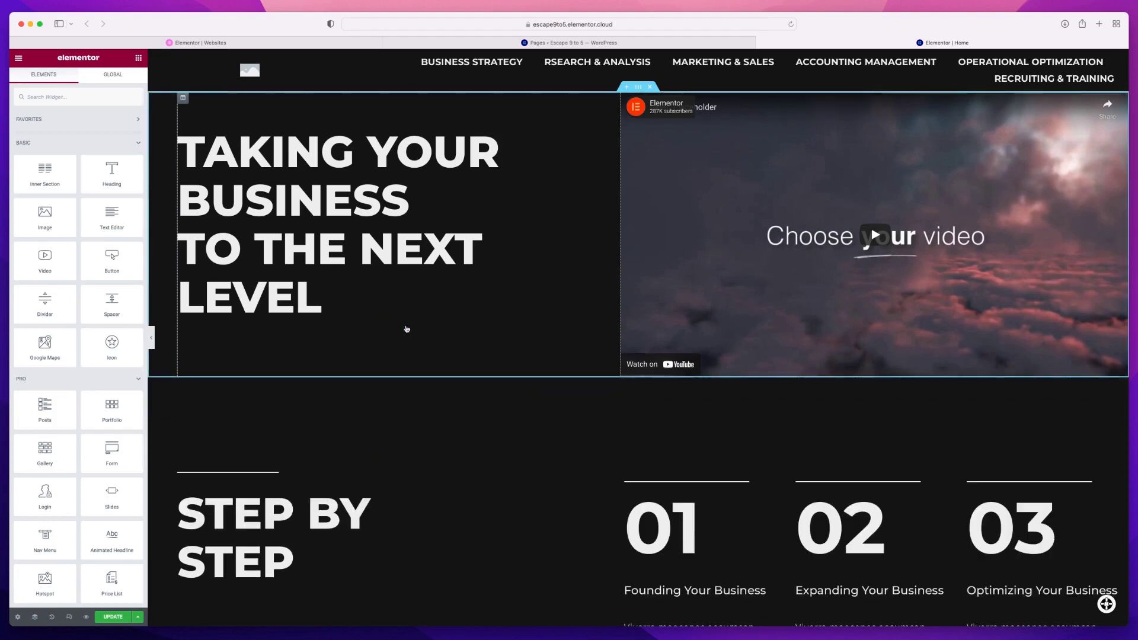
{"action": "left_click_drag", "start_coordinate": [112, 451], "coordinate": [303, 296]}
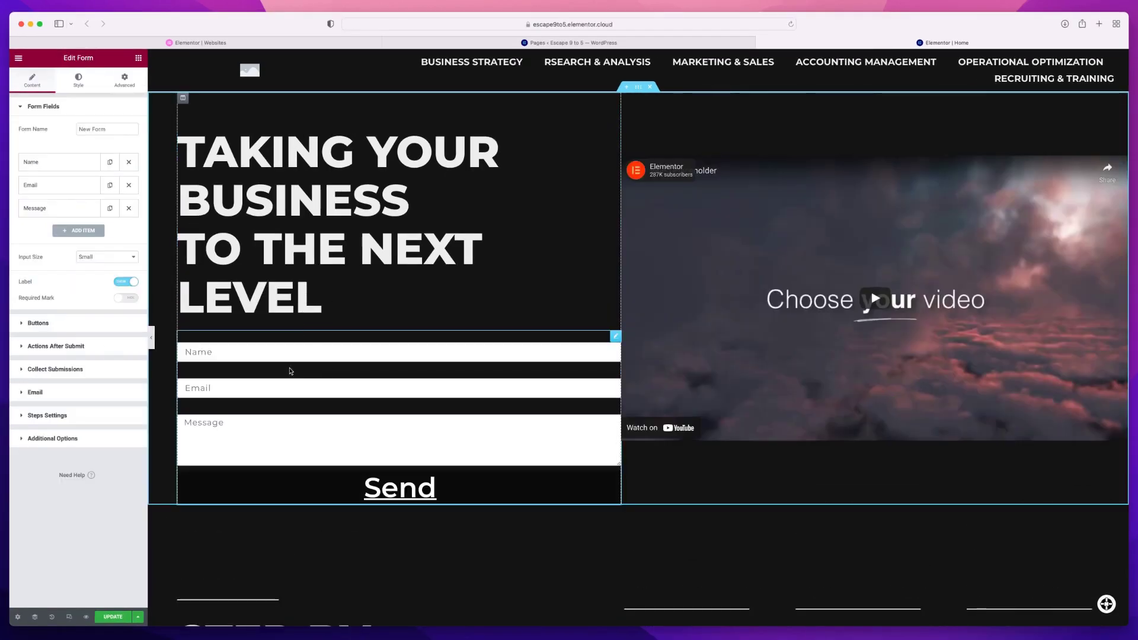
Set the form's rows gap to 0 and review its field, button, message and step style options
{"action": "left_click", "coordinate": [77, 82]}
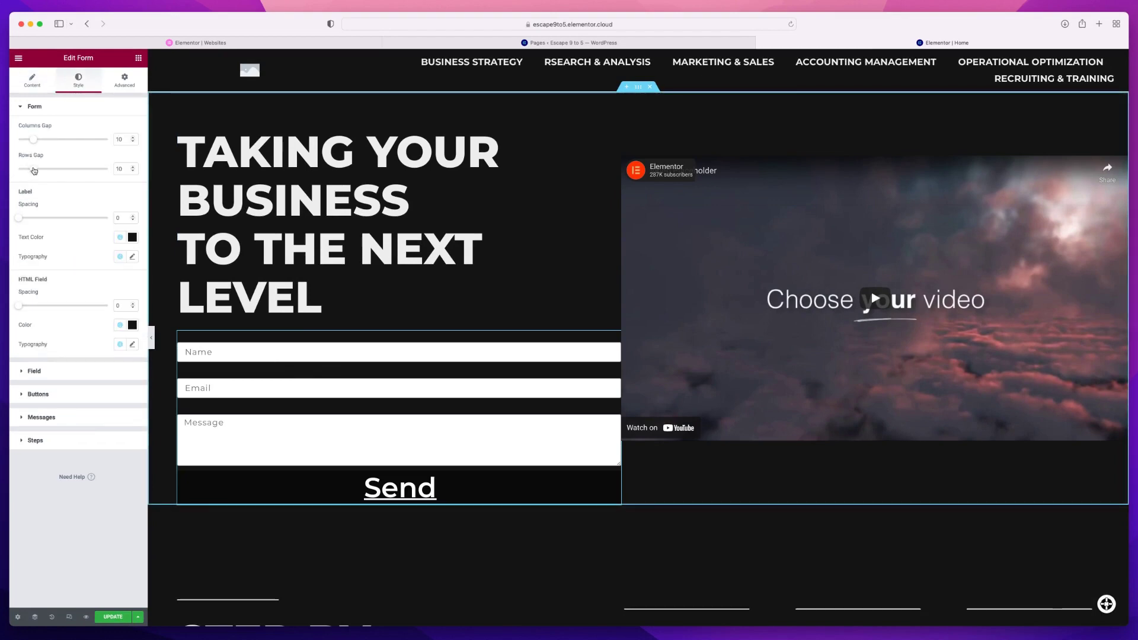
{"action": "left_click_drag", "start_coordinate": [35, 171], "coordinate": [9, 171]}
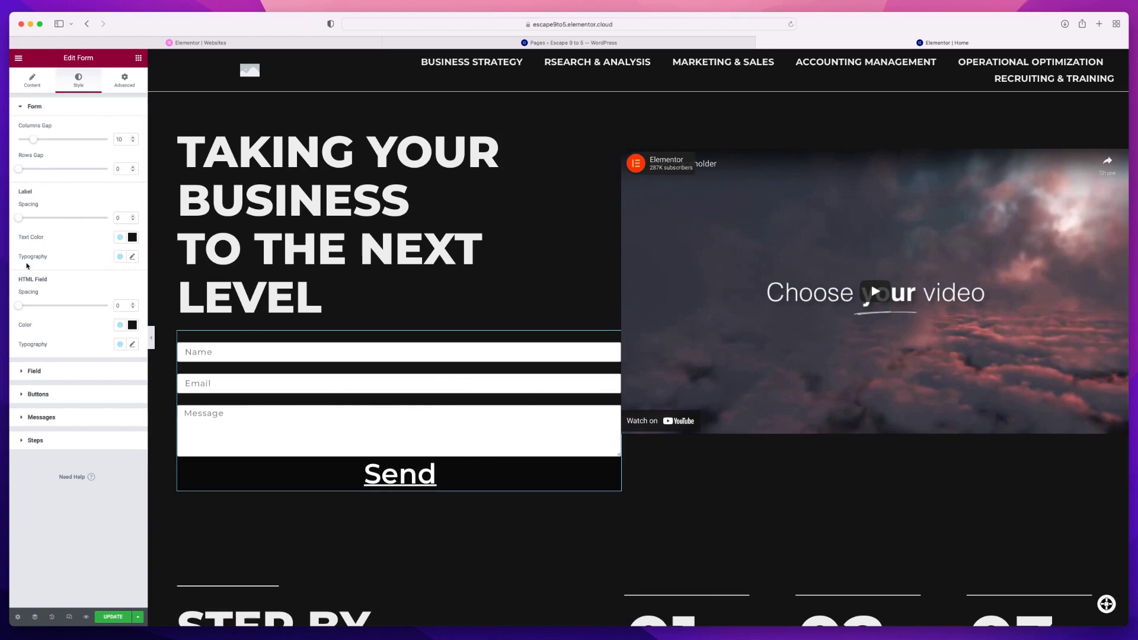
{"action": "left_click", "coordinate": [57, 371]}
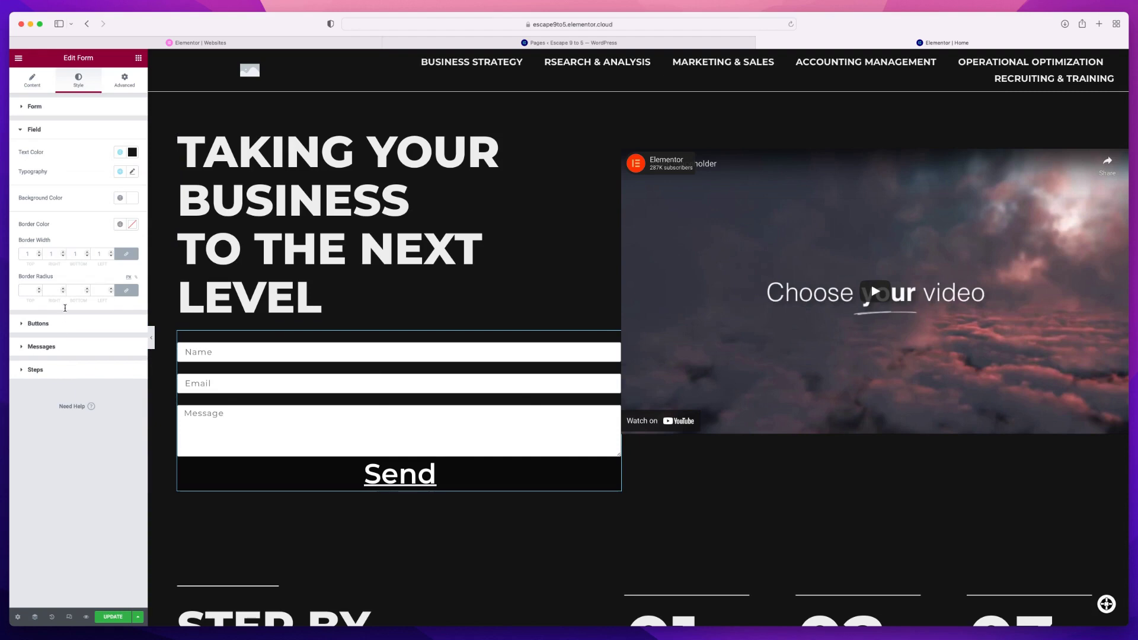
{"action": "left_click", "coordinate": [61, 326]}
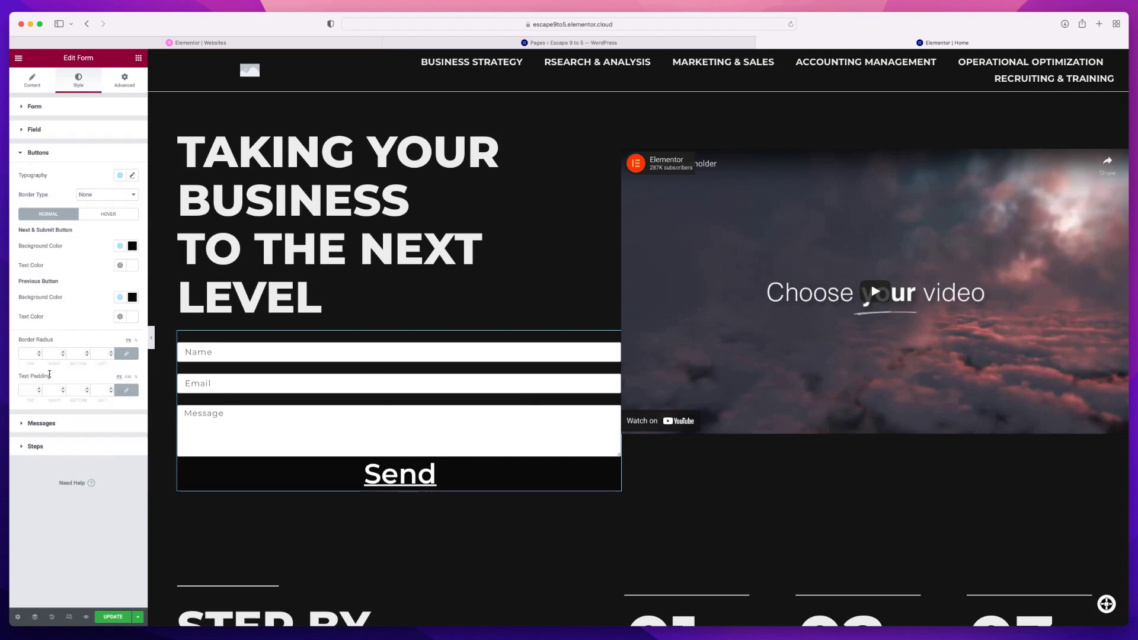
{"action": "left_click", "coordinate": [67, 425]}
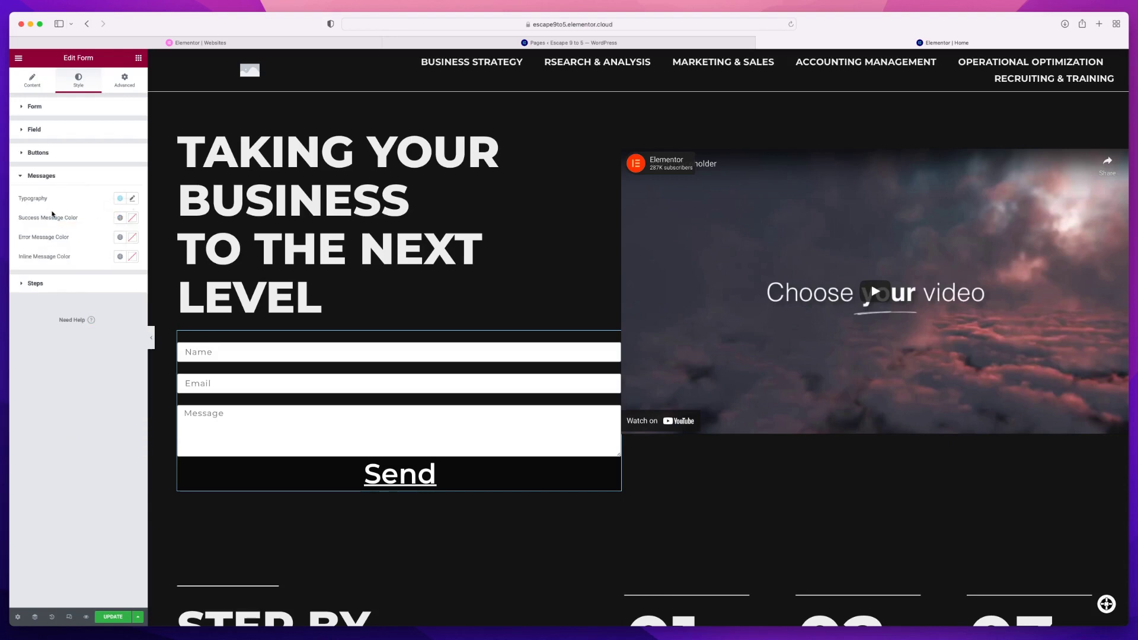
{"action": "left_click", "coordinate": [63, 285]}
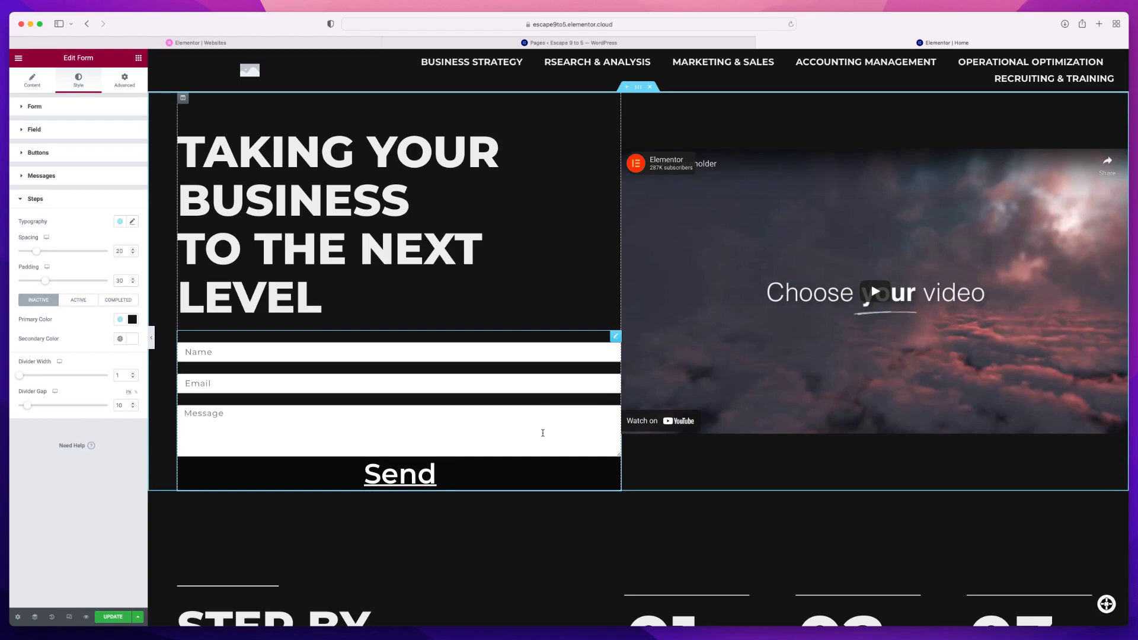
{"action": "scroll", "coordinate": [542, 432], "scroll_direction": "down", "scroll_amount": 10}
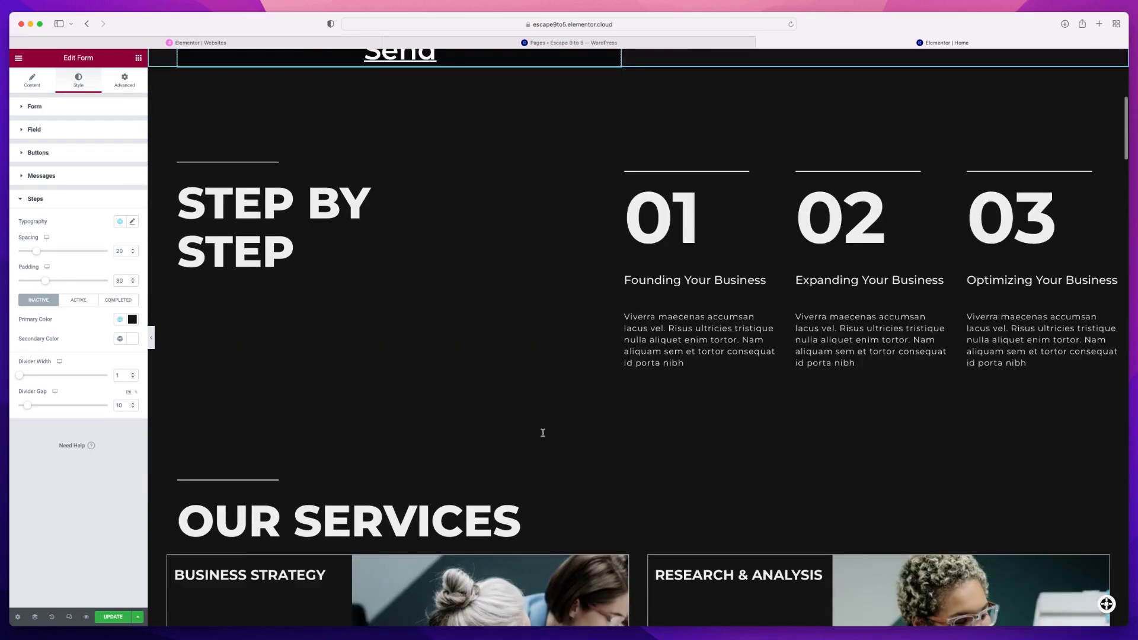
{"action": "scroll", "coordinate": [543, 433], "scroll_direction": "down", "scroll_amount": 15}
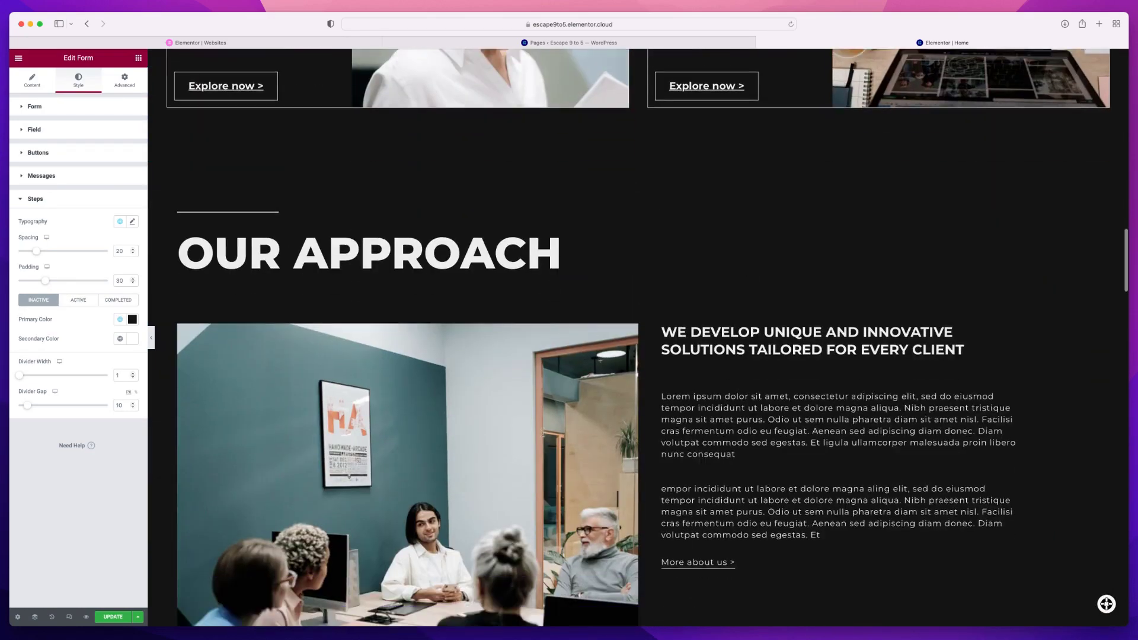
{"action": "scroll", "coordinate": [542, 433], "scroll_direction": "up", "scroll_amount": 5}
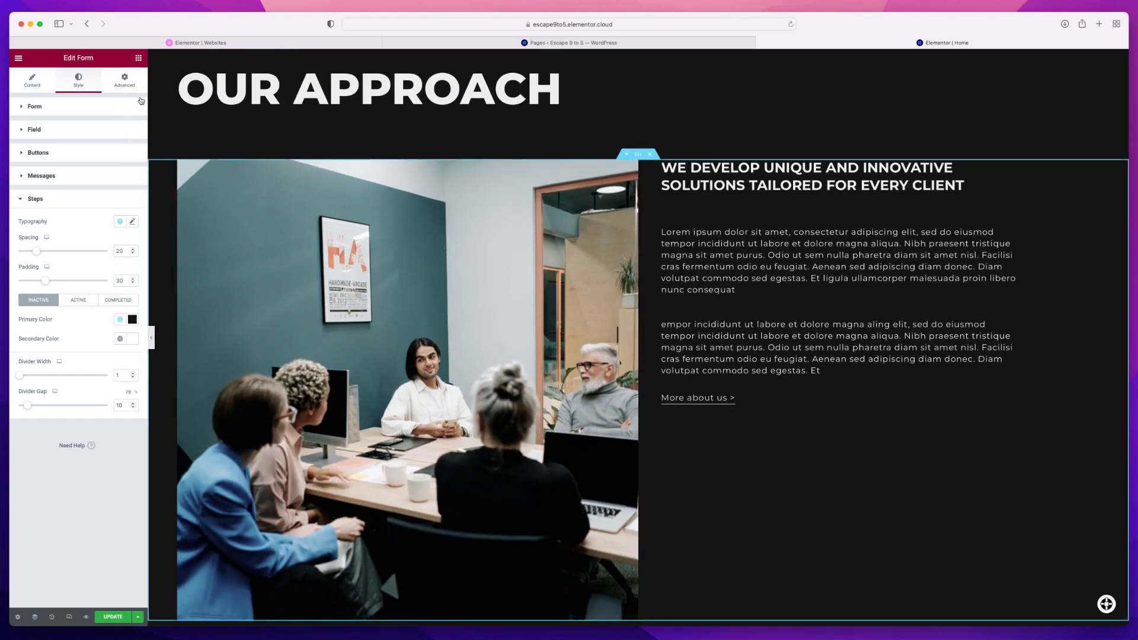
Add a Countdown widget between the subheading and the body text in the Our Approach section
{"action": "left_click", "coordinate": [139, 58]}
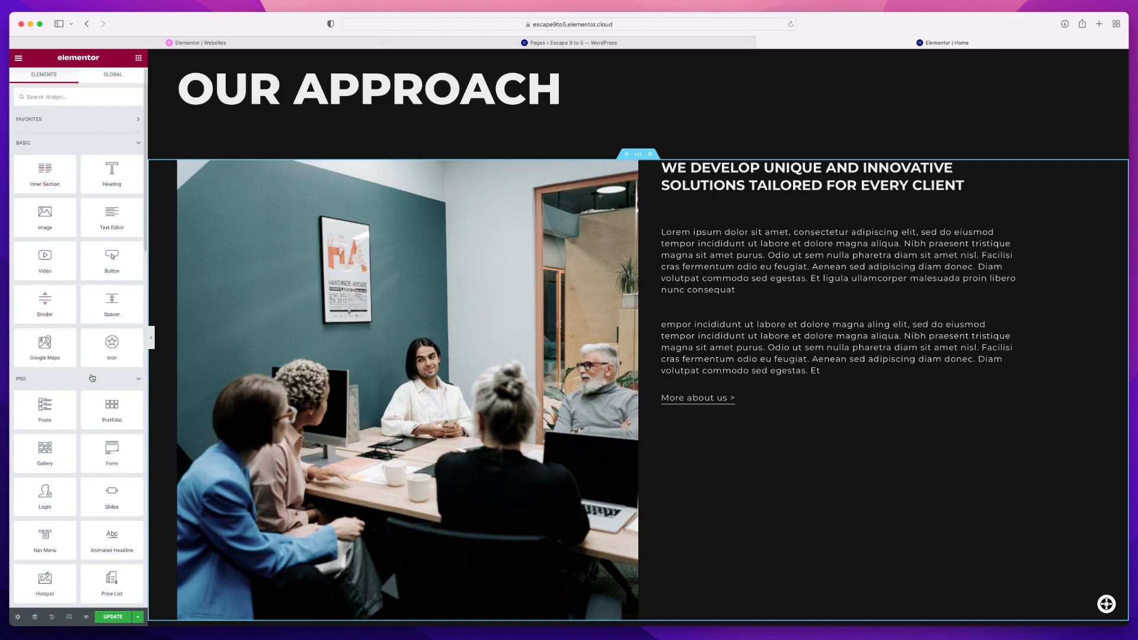
{"action": "scroll", "coordinate": [84, 514], "scroll_direction": "down", "scroll_amount": 10}
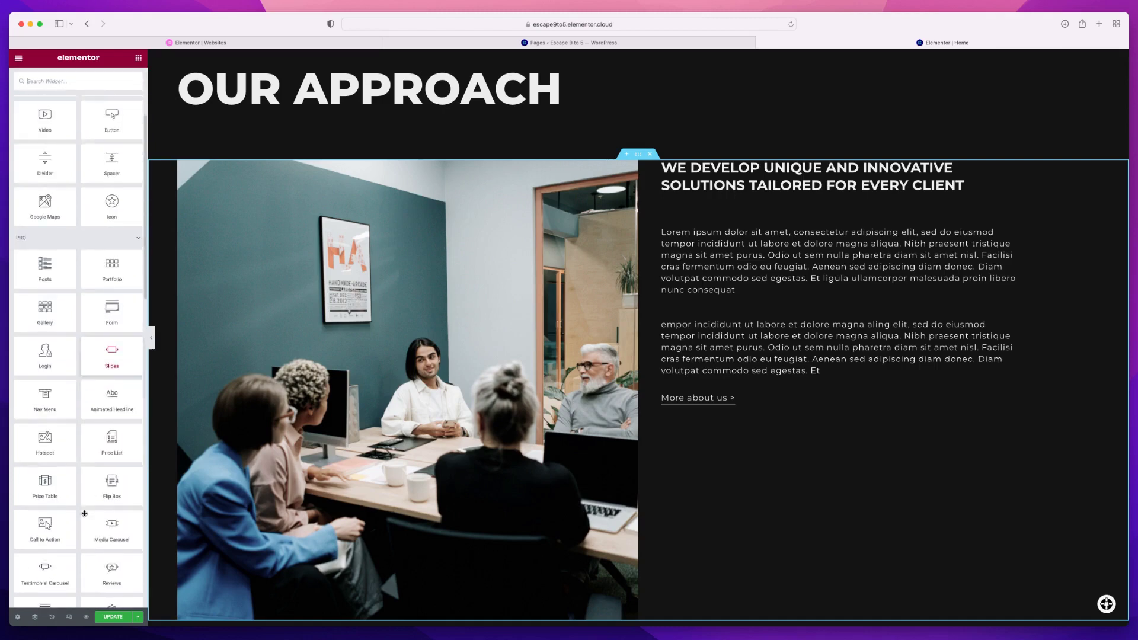
{"action": "left_click_drag", "start_coordinate": [112, 456], "coordinate": [815, 394]}
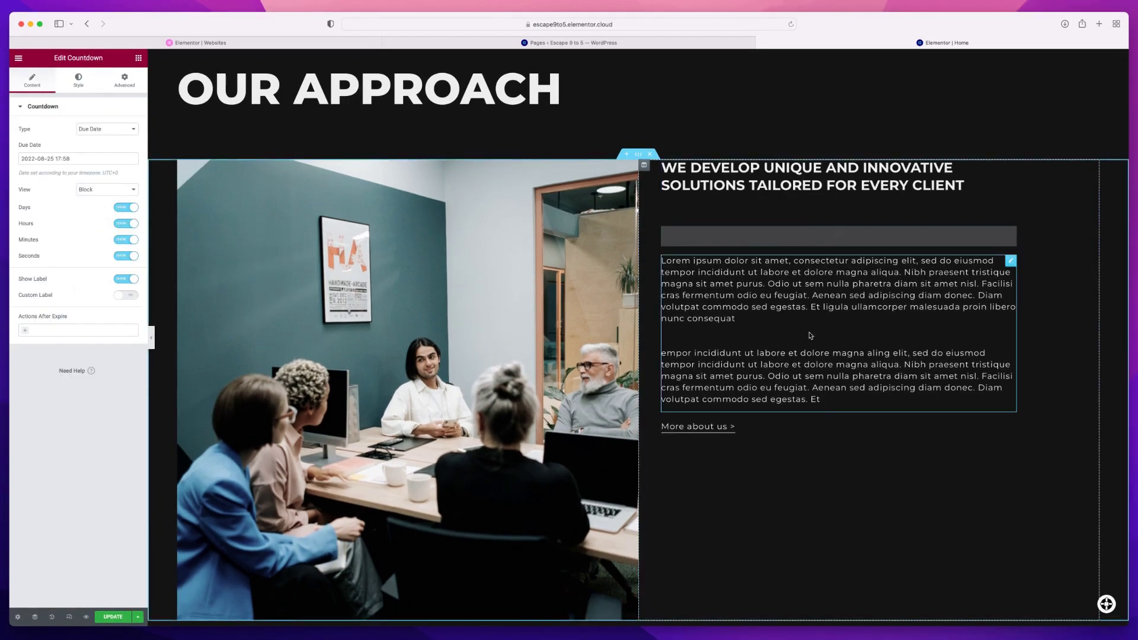
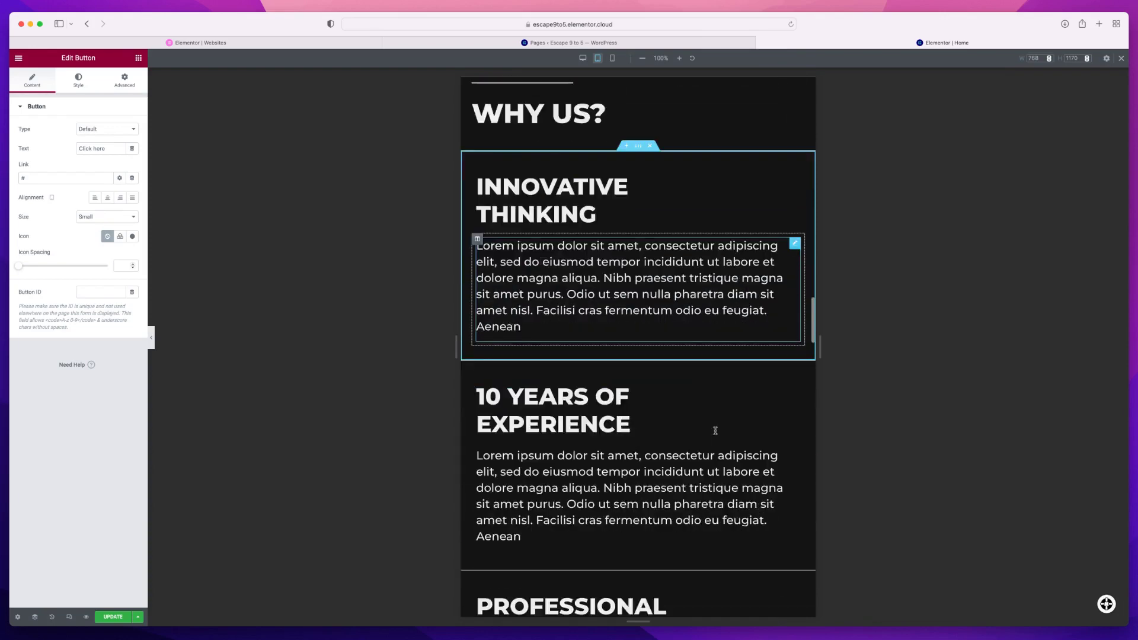
Review the page's sections in the tablet preview, opening and closing the header's navigation menu along the way
{"action": "scroll", "coordinate": [715, 431], "scroll_direction": "down", "scroll_amount": 5}
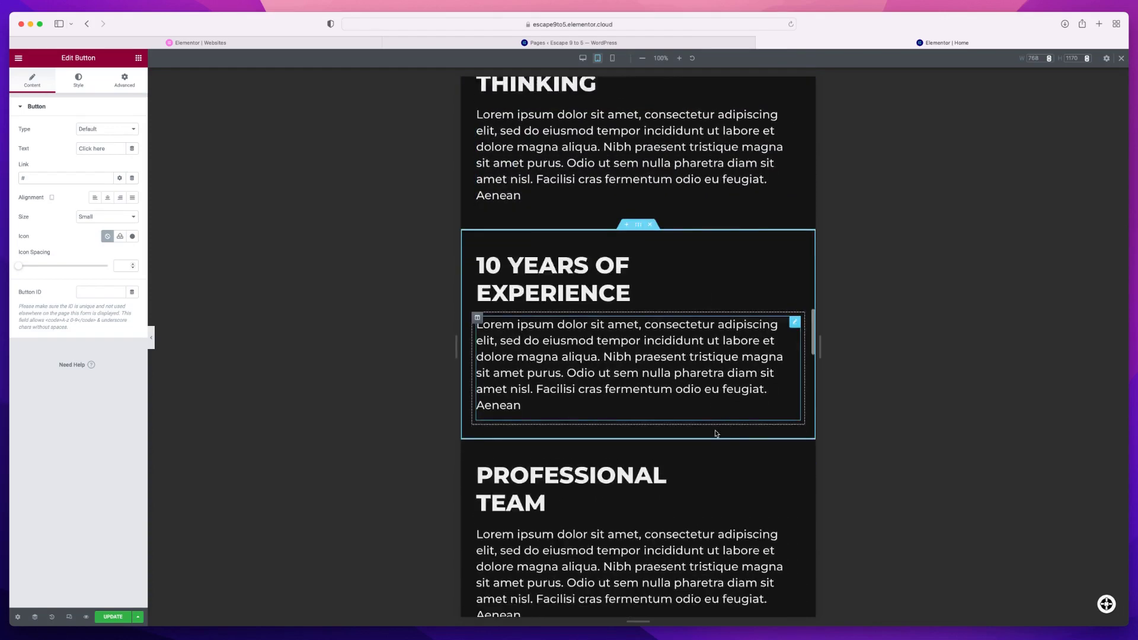
{"action": "scroll", "coordinate": [715, 431], "scroll_direction": "down", "scroll_amount": 6}
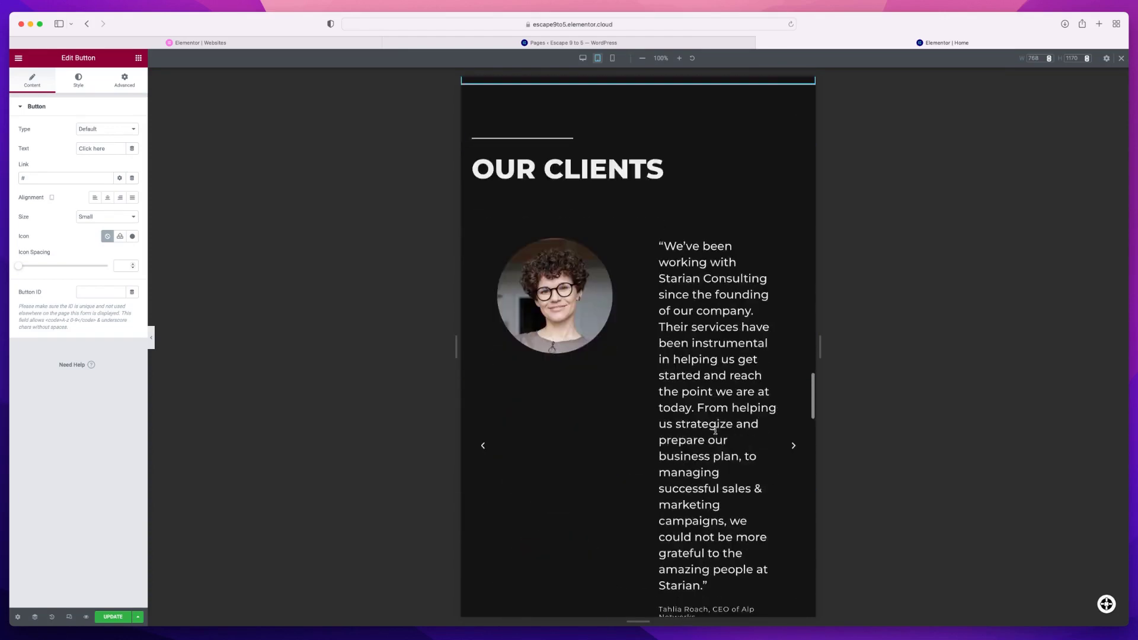
{"action": "scroll", "coordinate": [716, 431], "scroll_direction": "up", "scroll_amount": 20}
{"action": "scroll", "coordinate": [716, 431], "scroll_direction": "up", "scroll_amount": 15}
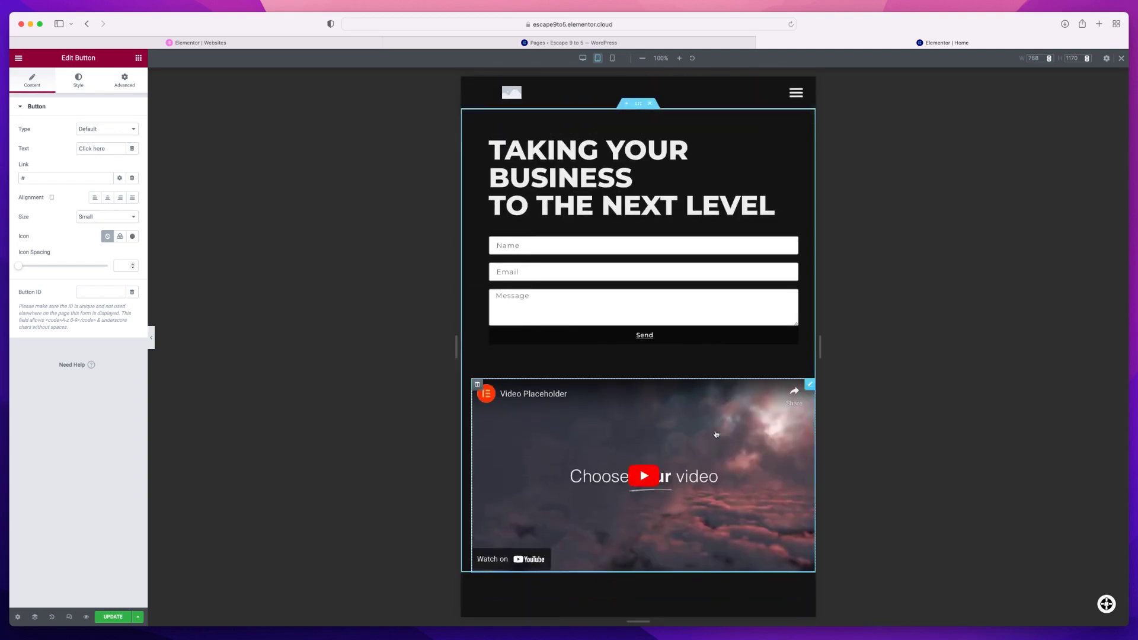
{"action": "left_click", "coordinate": [796, 93]}
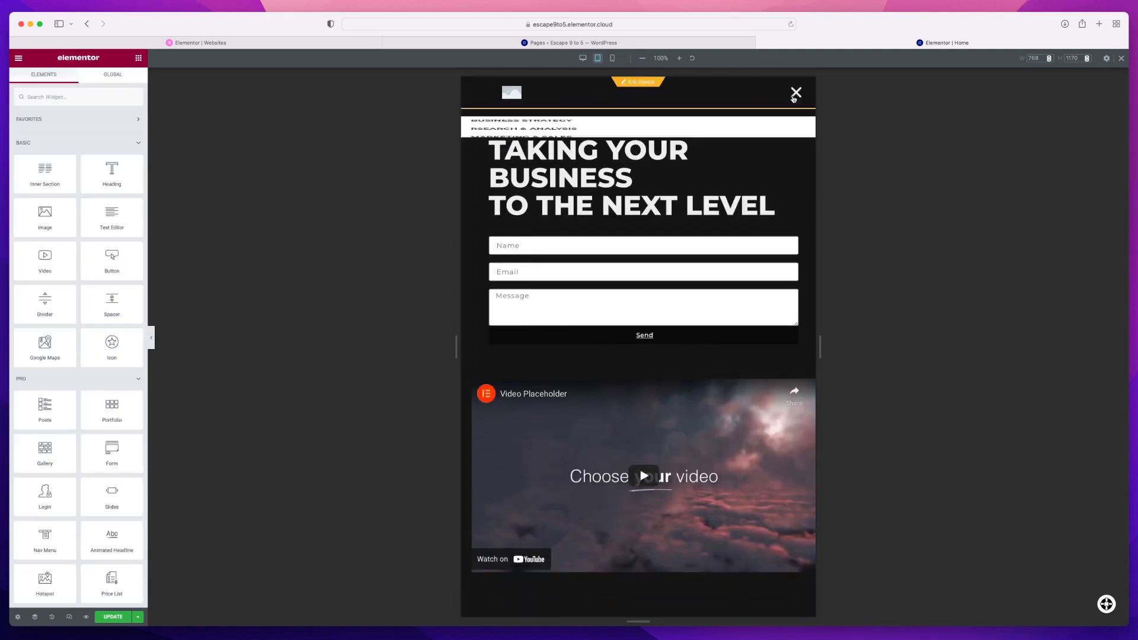
{"action": "left_click", "coordinate": [795, 93]}
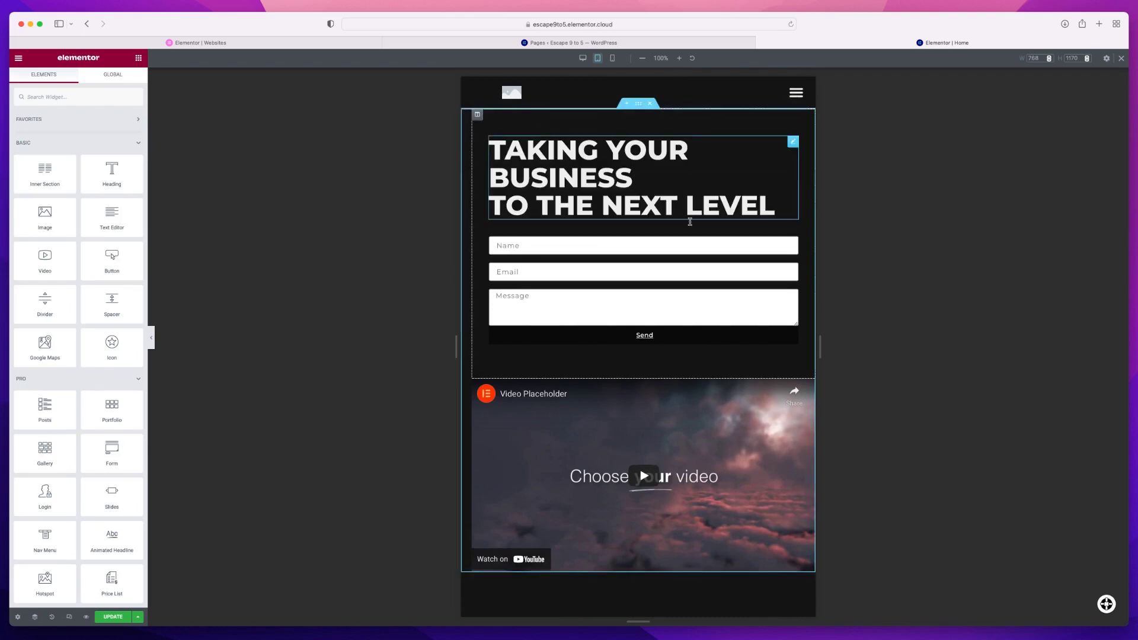
{"action": "scroll", "coordinate": [690, 221], "scroll_direction": "down", "scroll_amount": 15}
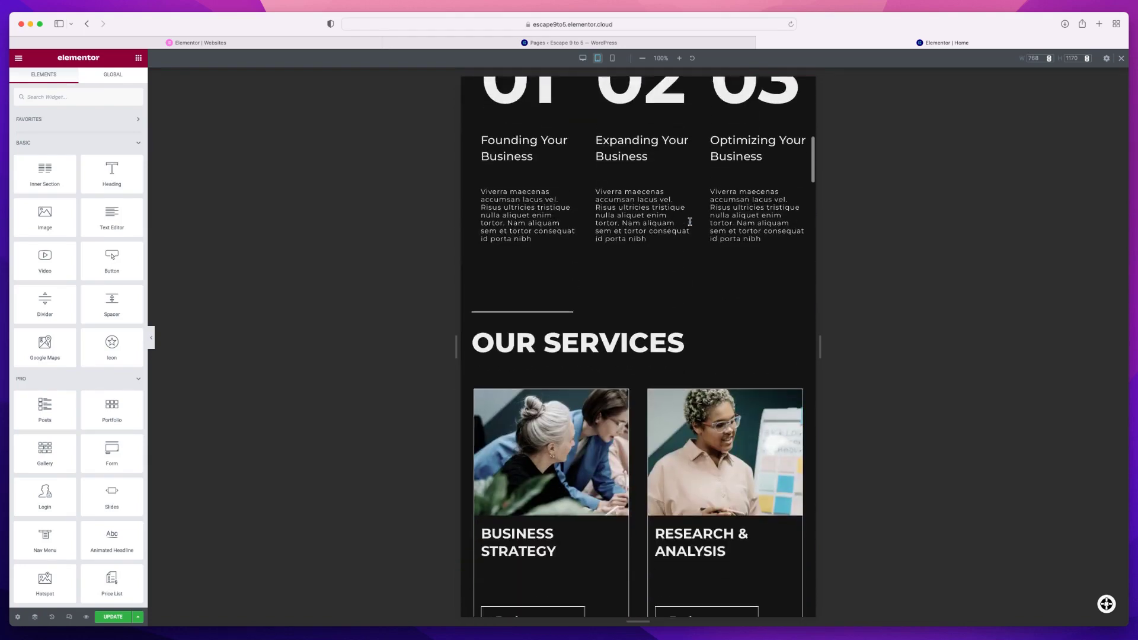
{"action": "scroll", "coordinate": [690, 221], "scroll_direction": "down", "scroll_amount": 10}
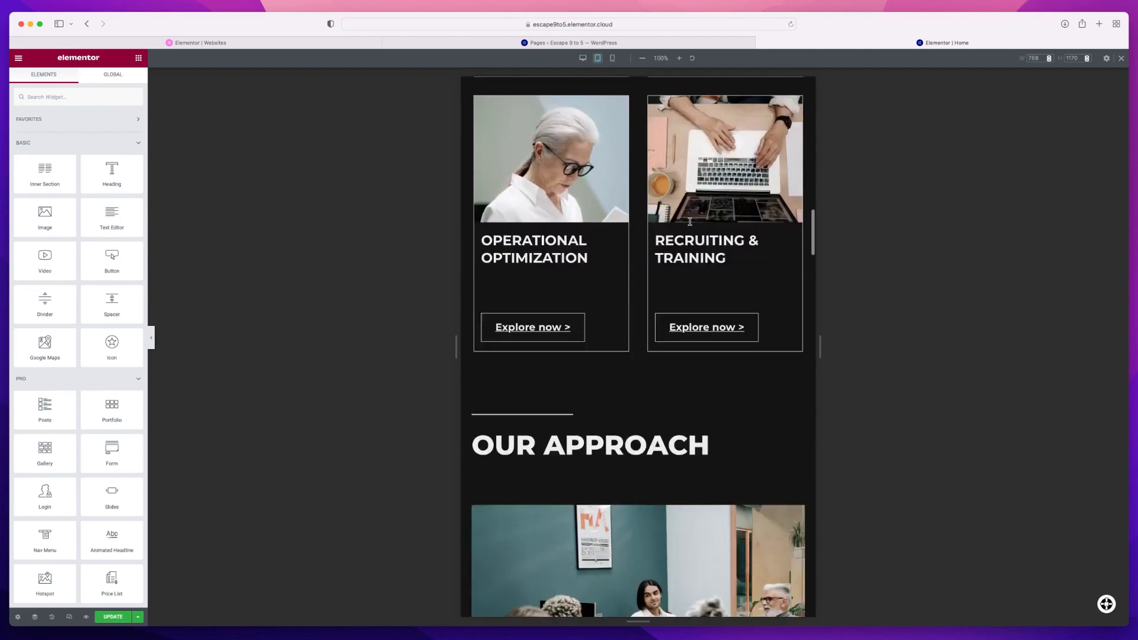
{"action": "scroll", "coordinate": [690, 221], "scroll_direction": "down", "scroll_amount": 8}
{"action": "scroll", "coordinate": [689, 227], "scroll_direction": "up", "scroll_amount": 5}
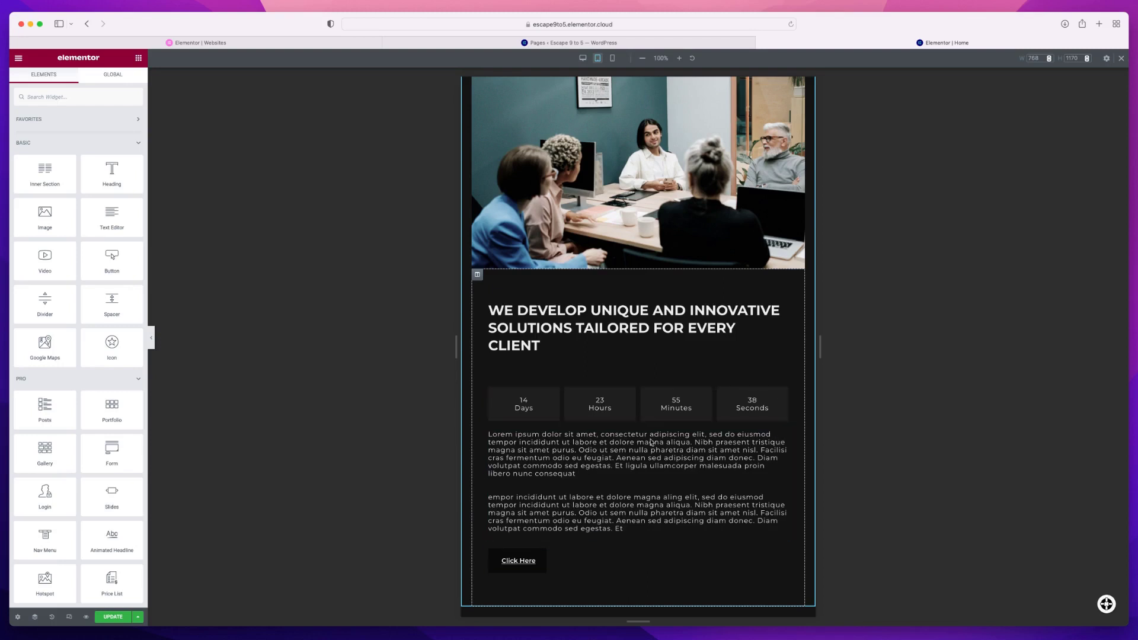
Switch to the mobile preview and check the header's navigation menu, the hero form and the video
{"action": "left_click", "coordinate": [614, 58]}
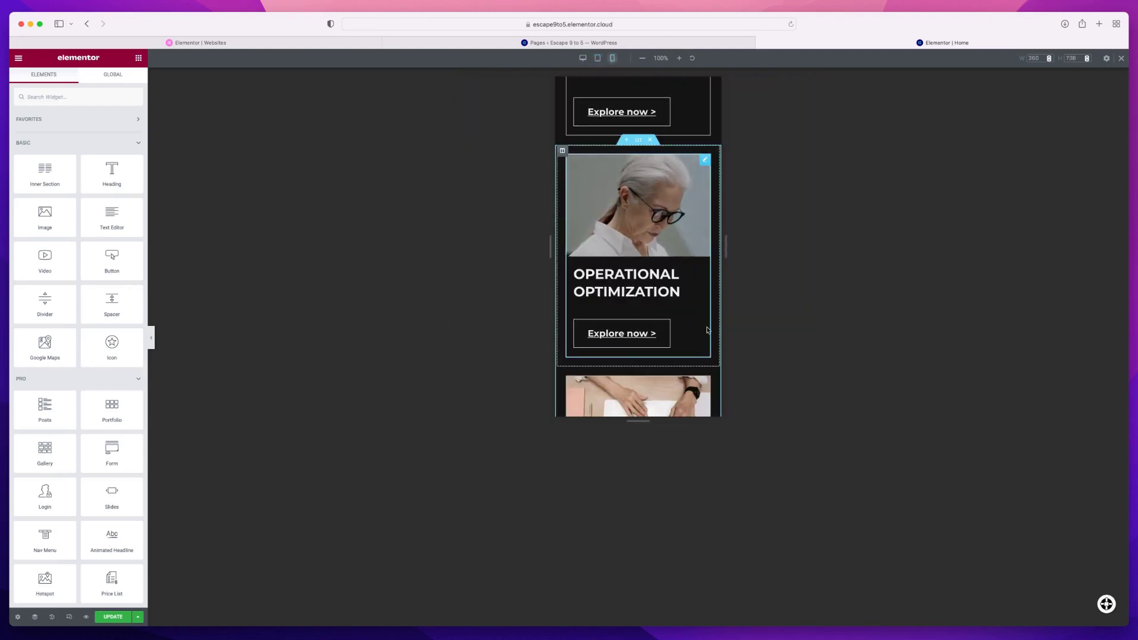
{"action": "scroll", "coordinate": [682, 357], "scroll_direction": "up", "scroll_amount": 15}
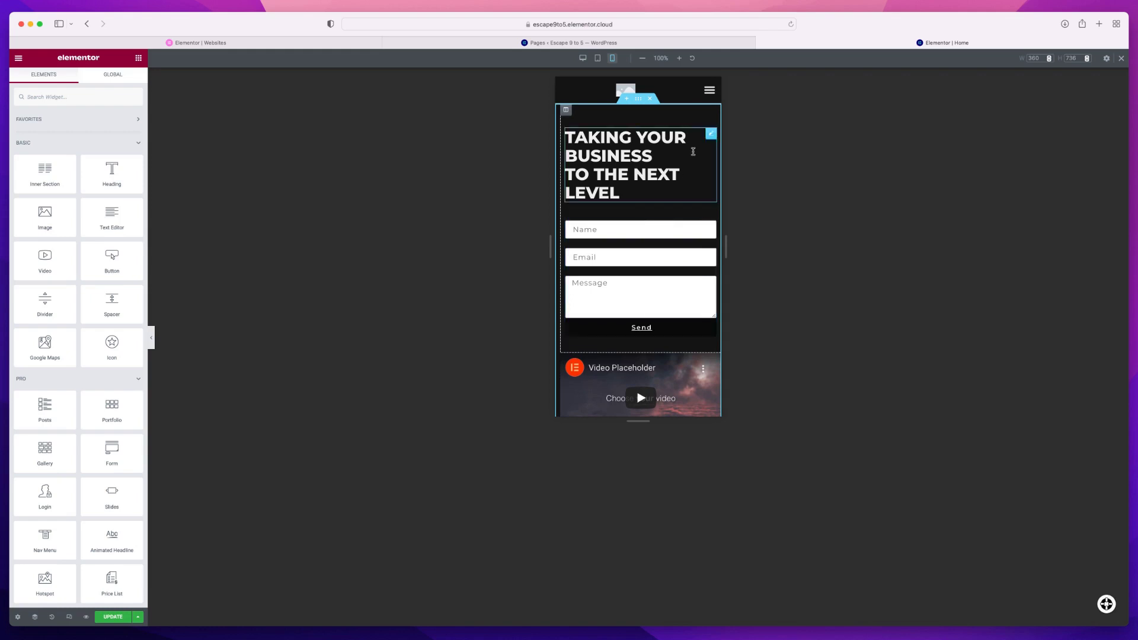
{"action": "left_click", "coordinate": [709, 90]}
{"action": "left_click", "coordinate": [709, 90]}
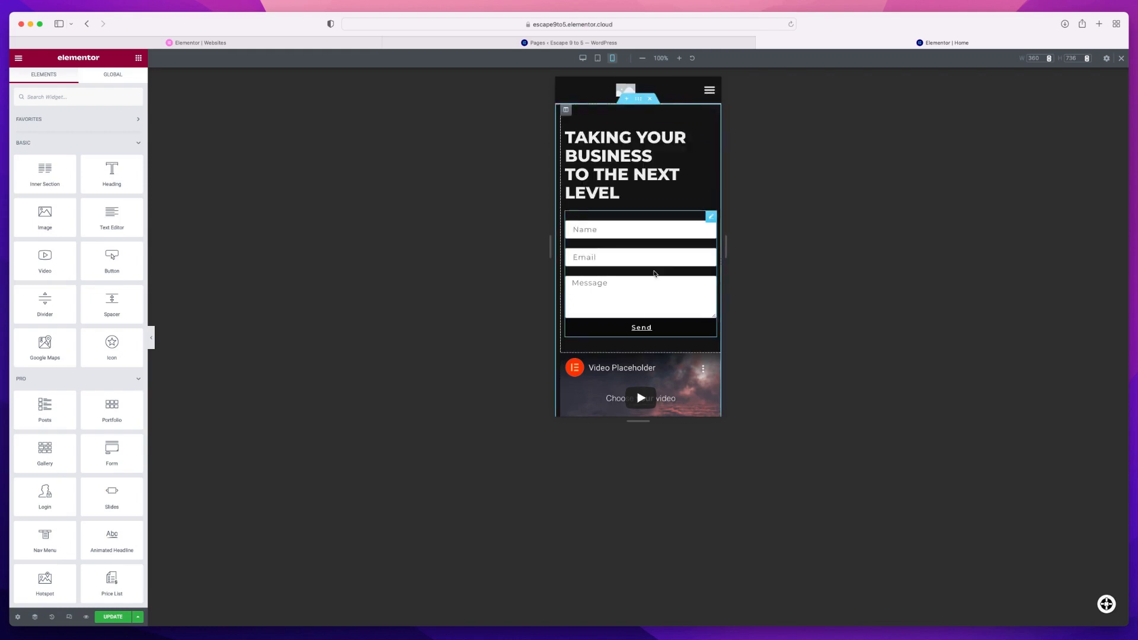
{"action": "scroll", "coordinate": [655, 265], "scroll_direction": "down", "scroll_amount": 10}
{"action": "scroll", "coordinate": [654, 274], "scroll_direction": "up", "scroll_amount": 10}
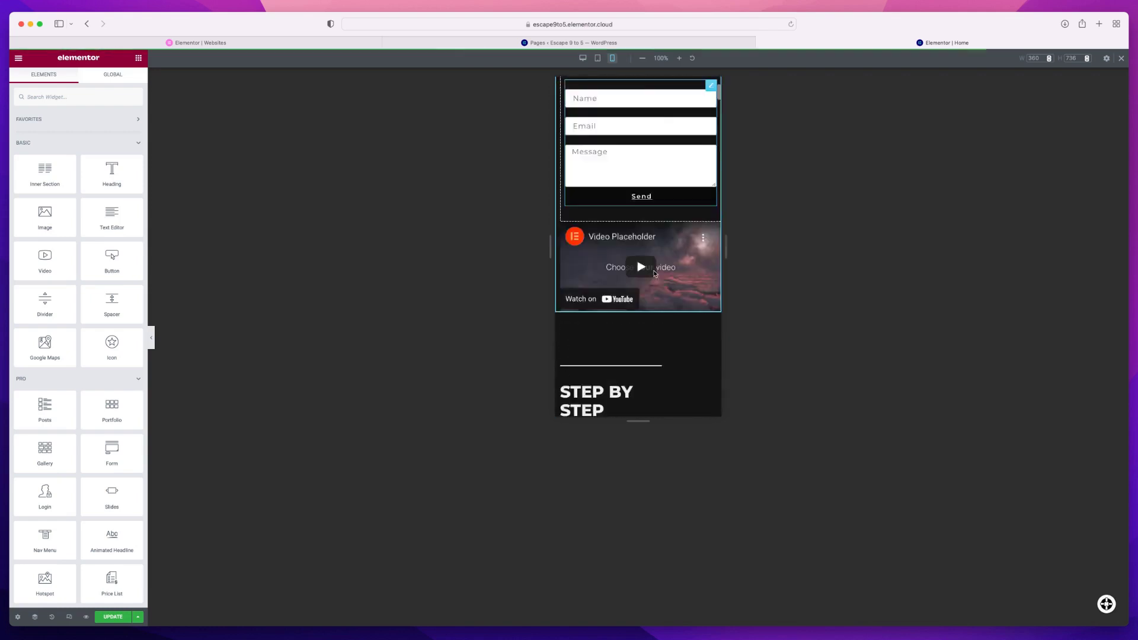
{"action": "scroll", "coordinate": [642, 259], "scroll_direction": "up", "scroll_amount": 2}
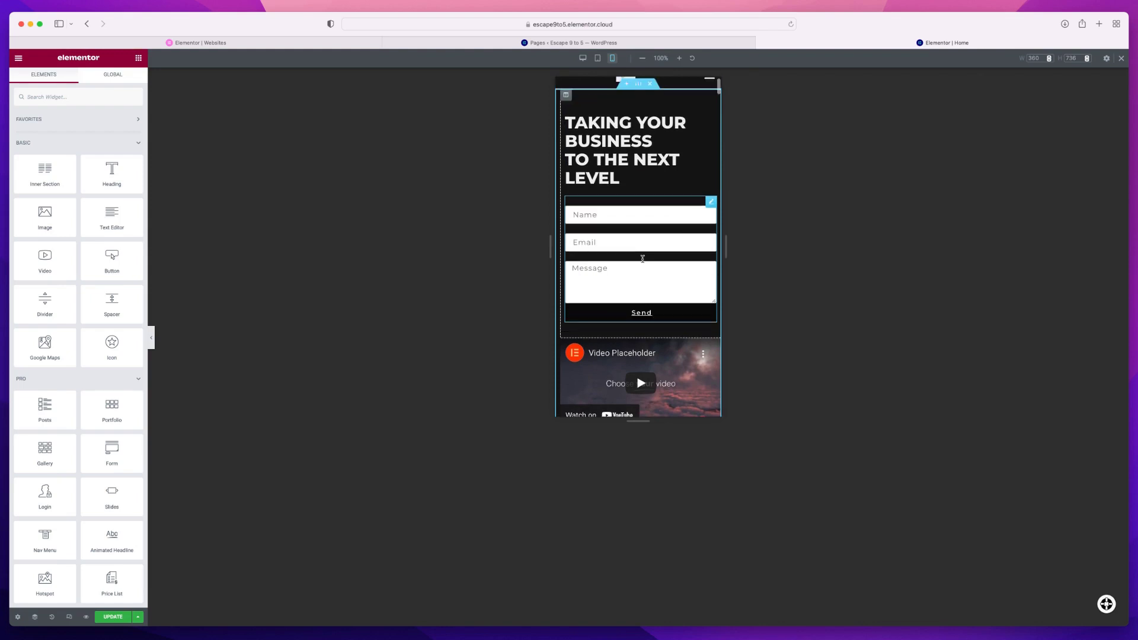
Enable Reverse Columns (Mobile) in the hero section's responsive settings
{"action": "left_click", "coordinate": [640, 101]}
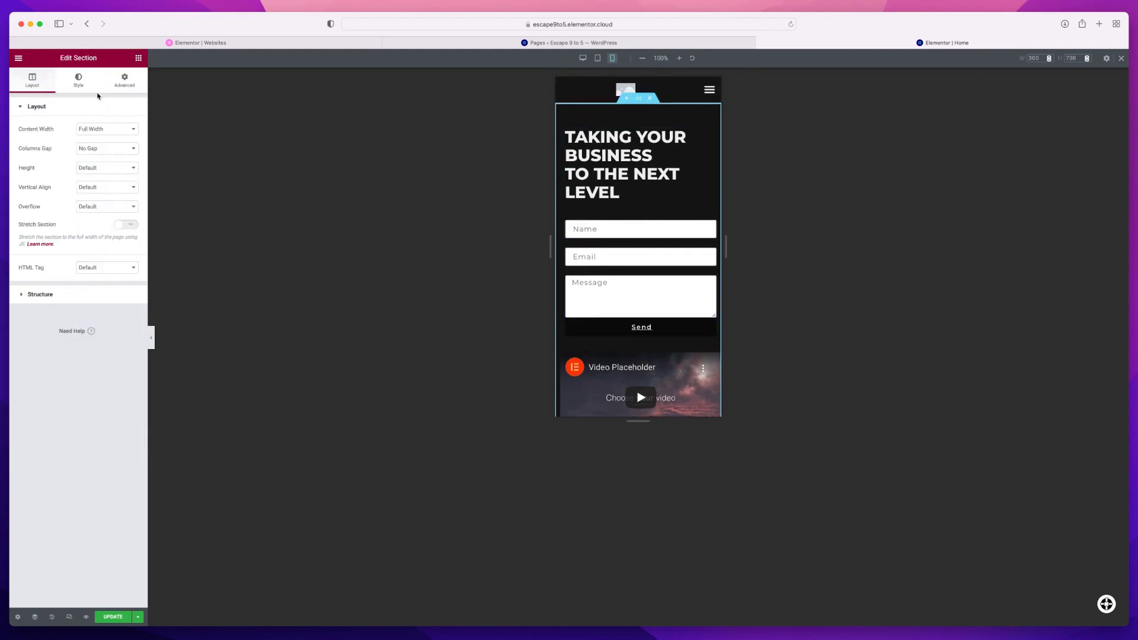
{"action": "left_click", "coordinate": [78, 82]}
{"action": "left_click", "coordinate": [119, 87]}
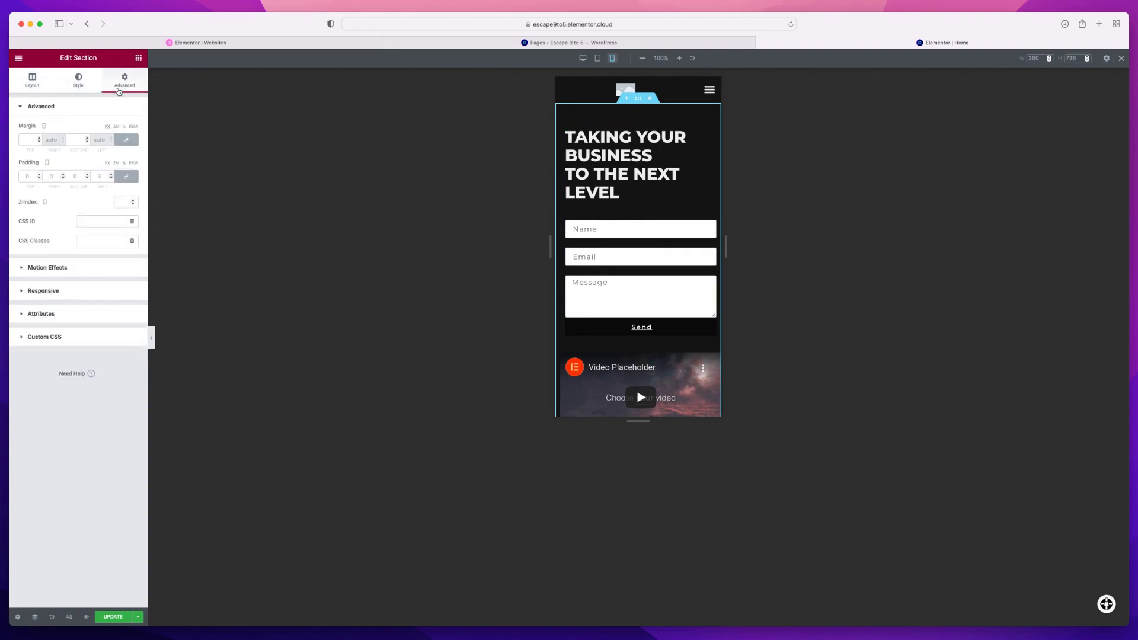
{"action": "left_click", "coordinate": [50, 291]}
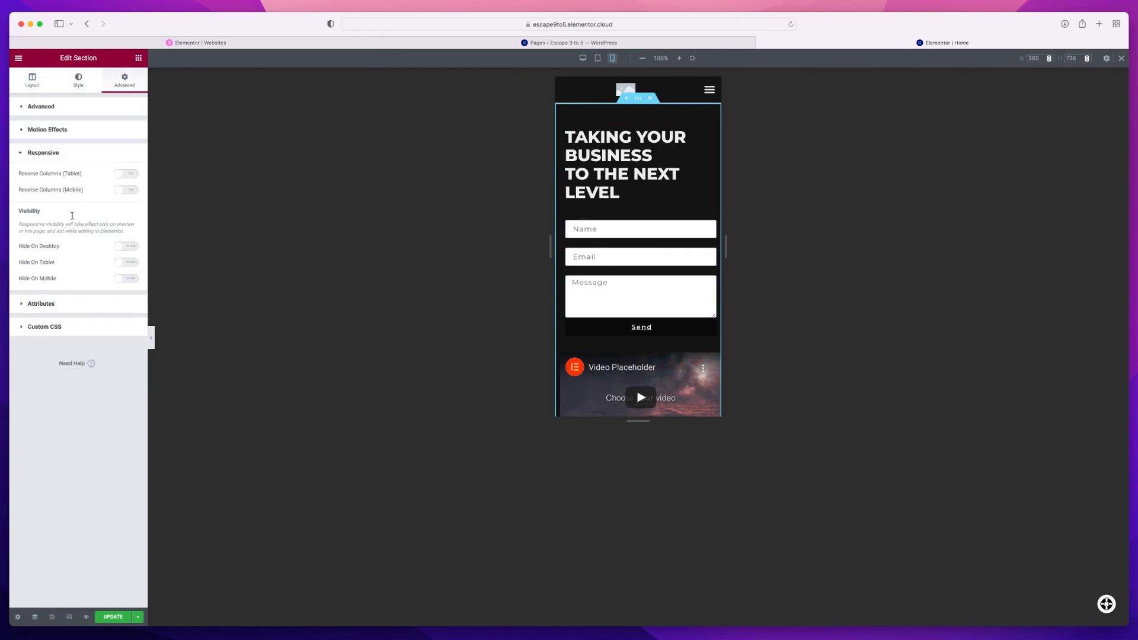
{"action": "left_click", "coordinate": [130, 191]}
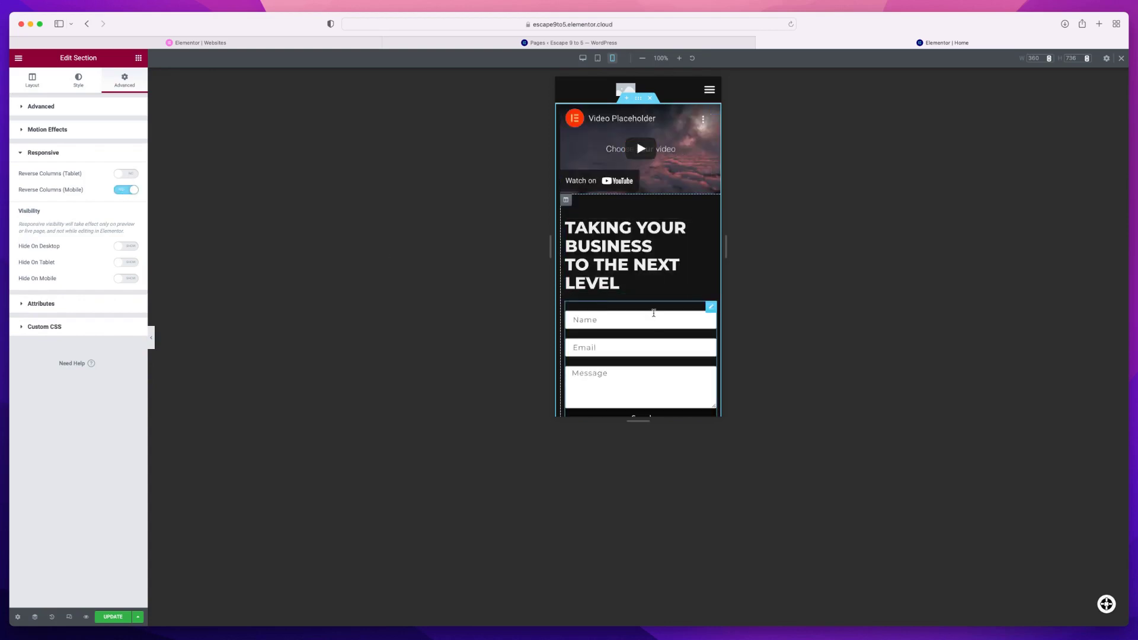
{"action": "scroll", "coordinate": [654, 313], "scroll_direction": "down", "scroll_amount": 1}
{"action": "scroll", "coordinate": [654, 313], "scroll_direction": "up", "scroll_amount": 1}
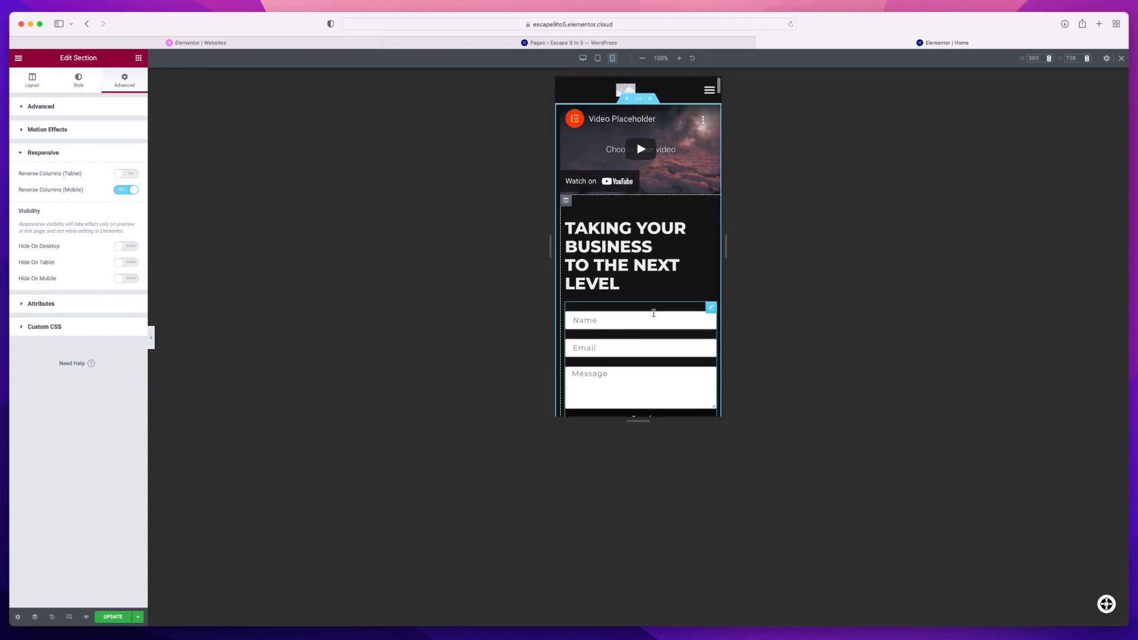
Compare the hero's column order in the tablet and mobile previews, and examine the mobile layout down to the Why Us section
{"action": "left_click", "coordinate": [599, 59]}
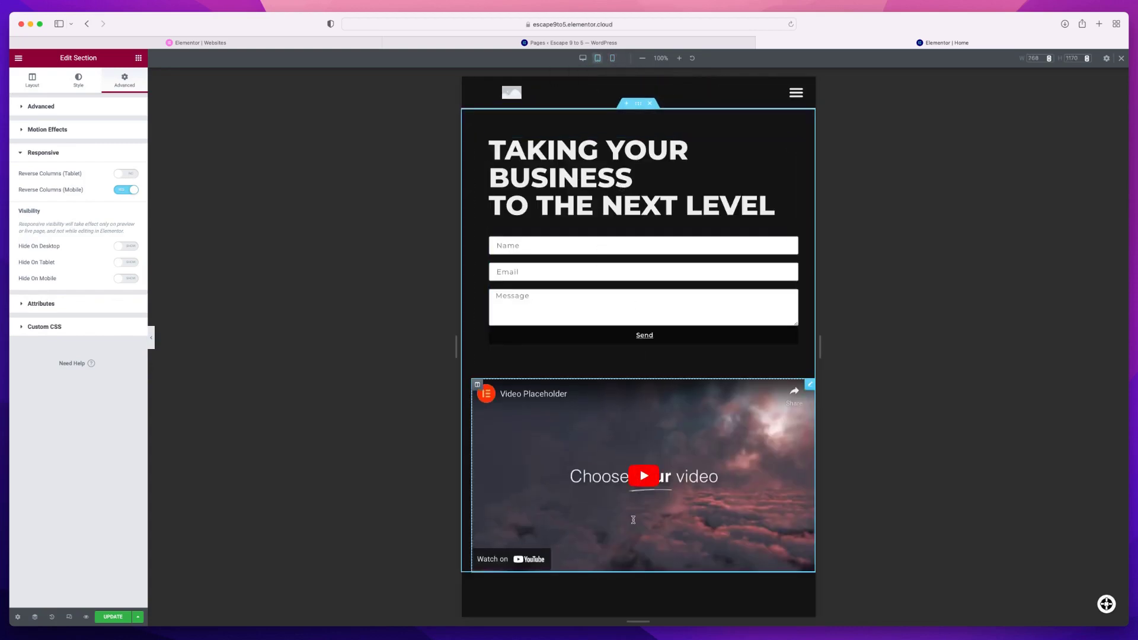
{"action": "left_click", "coordinate": [613, 58]}
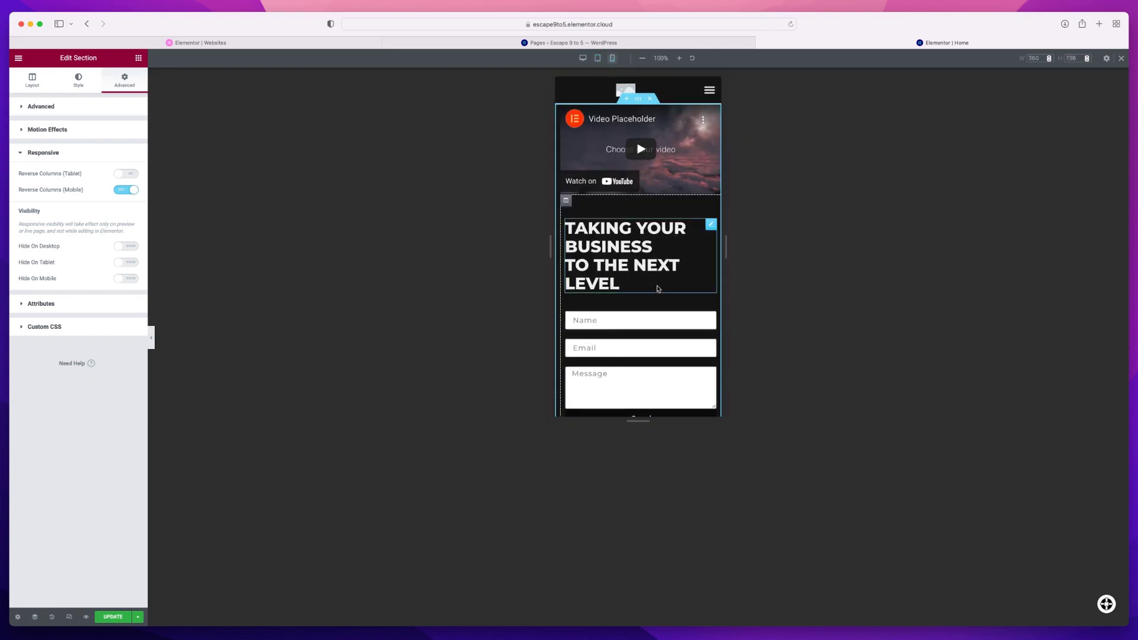
{"action": "scroll", "coordinate": [657, 287], "scroll_direction": "down", "scroll_amount": 15}
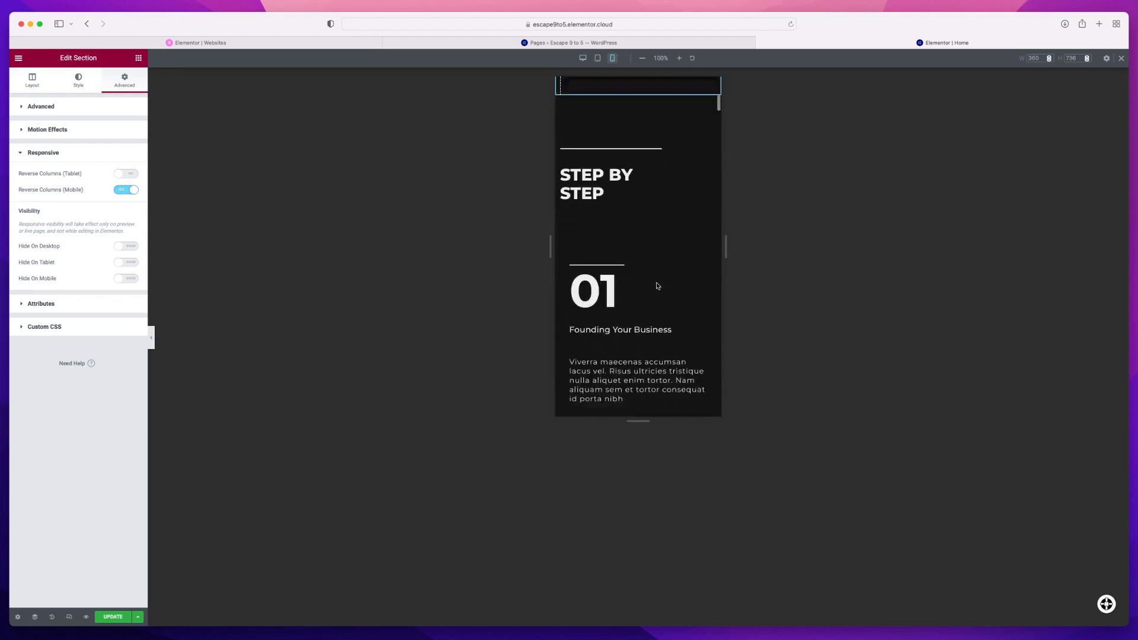
{"action": "scroll", "coordinate": [657, 286], "scroll_direction": "down", "scroll_amount": 15}
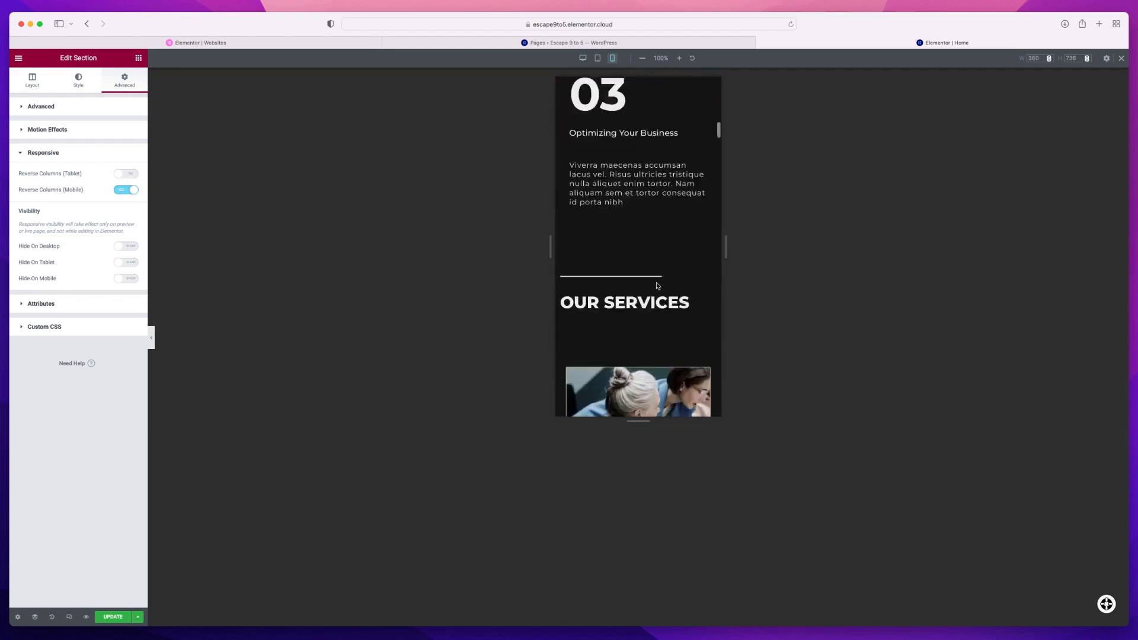
{"action": "scroll", "coordinate": [656, 286], "scroll_direction": "down", "scroll_amount": 15}
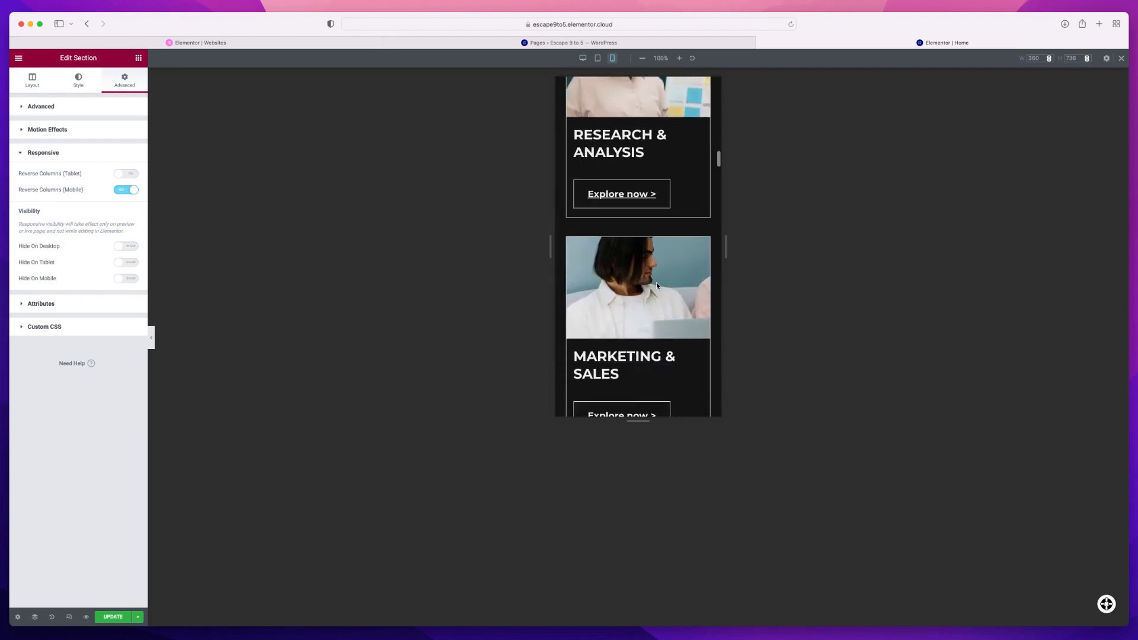
{"action": "scroll", "coordinate": [657, 286], "scroll_direction": "down", "scroll_amount": 15}
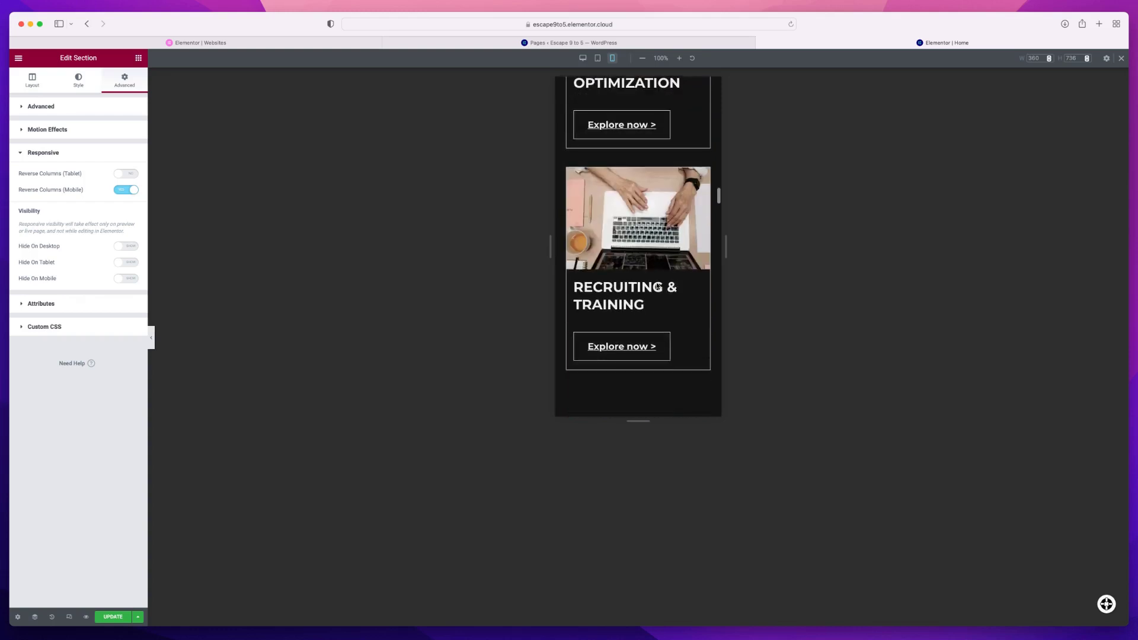
{"action": "scroll", "coordinate": [656, 286], "scroll_direction": "down", "scroll_amount": 15}
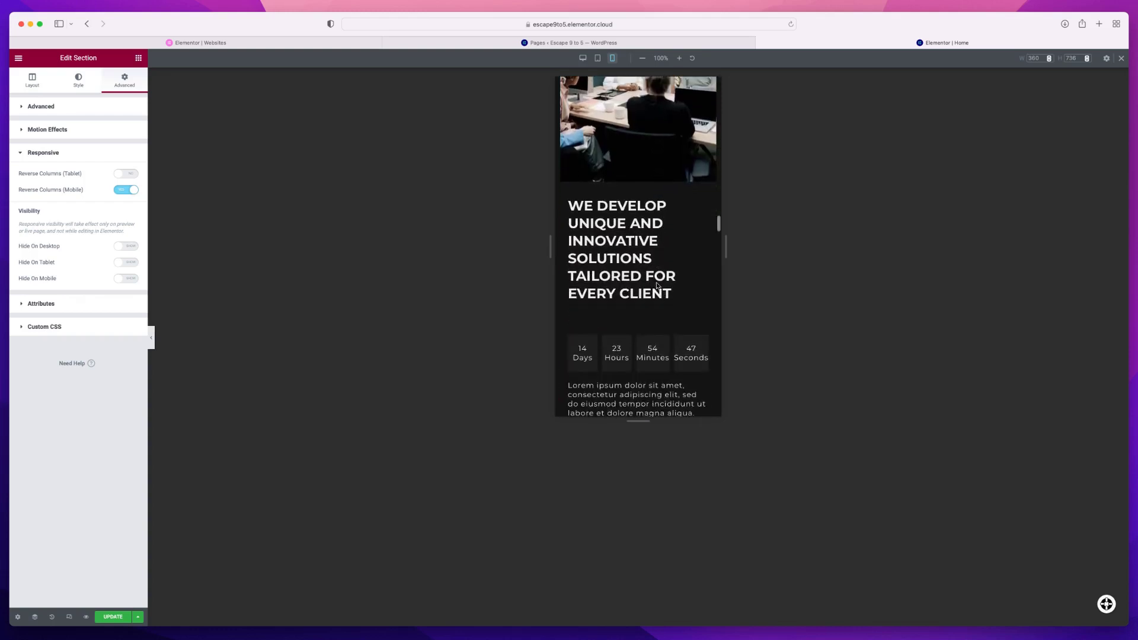
{"action": "scroll", "coordinate": [657, 286], "scroll_direction": "down", "scroll_amount": 12}
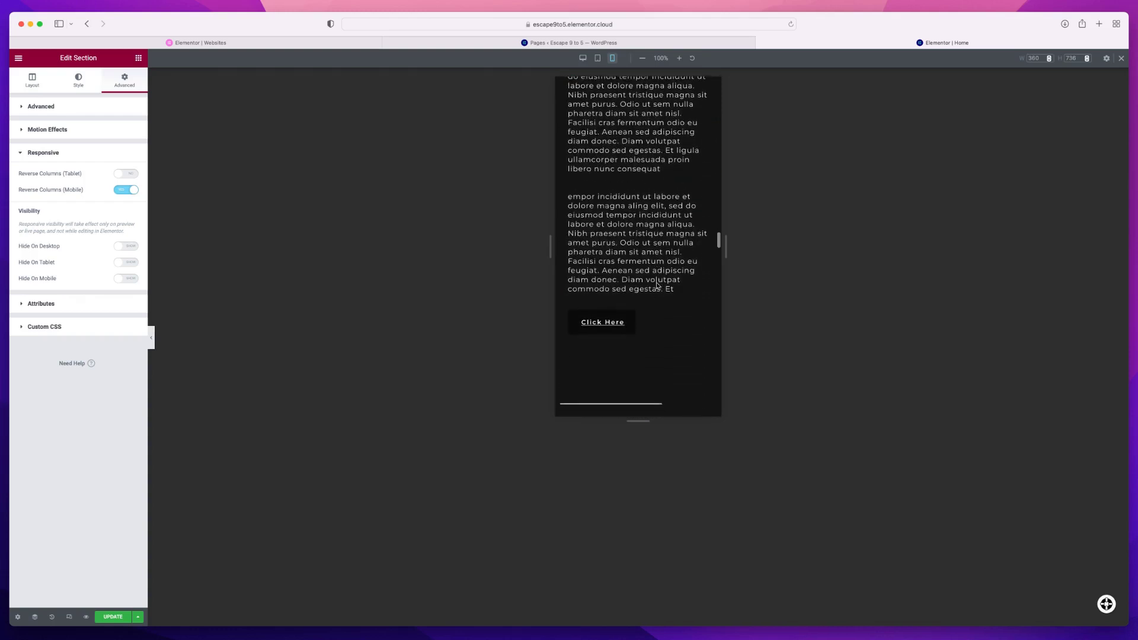
{"action": "scroll", "coordinate": [657, 286], "scroll_direction": "down", "scroll_amount": 12}
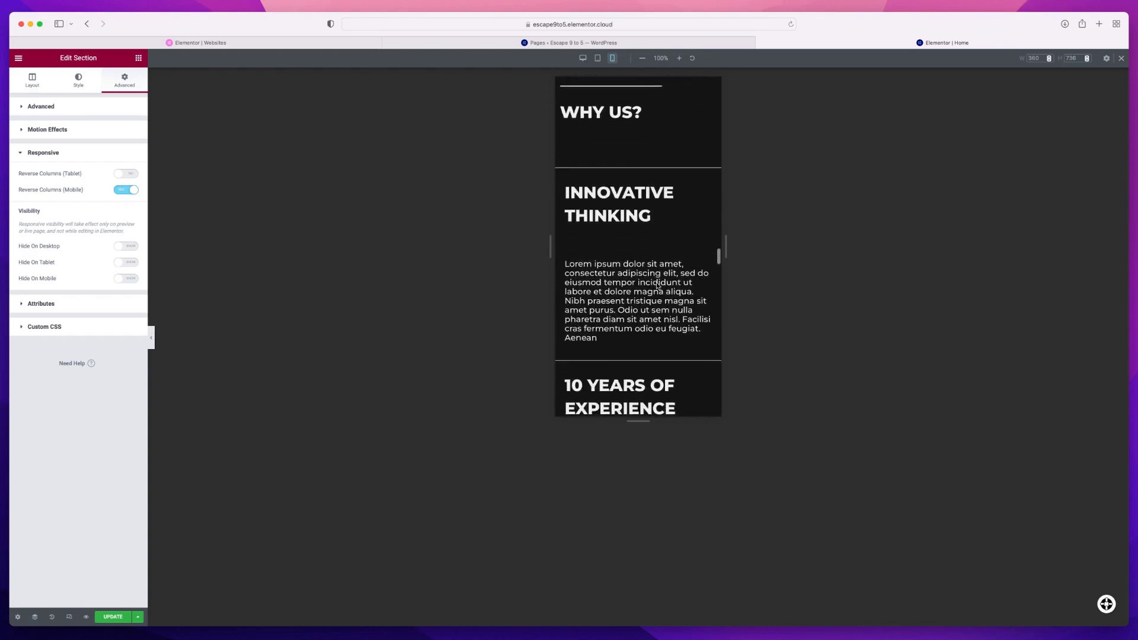
{"action": "scroll", "coordinate": [657, 286], "scroll_direction": "down", "scroll_amount": 6}
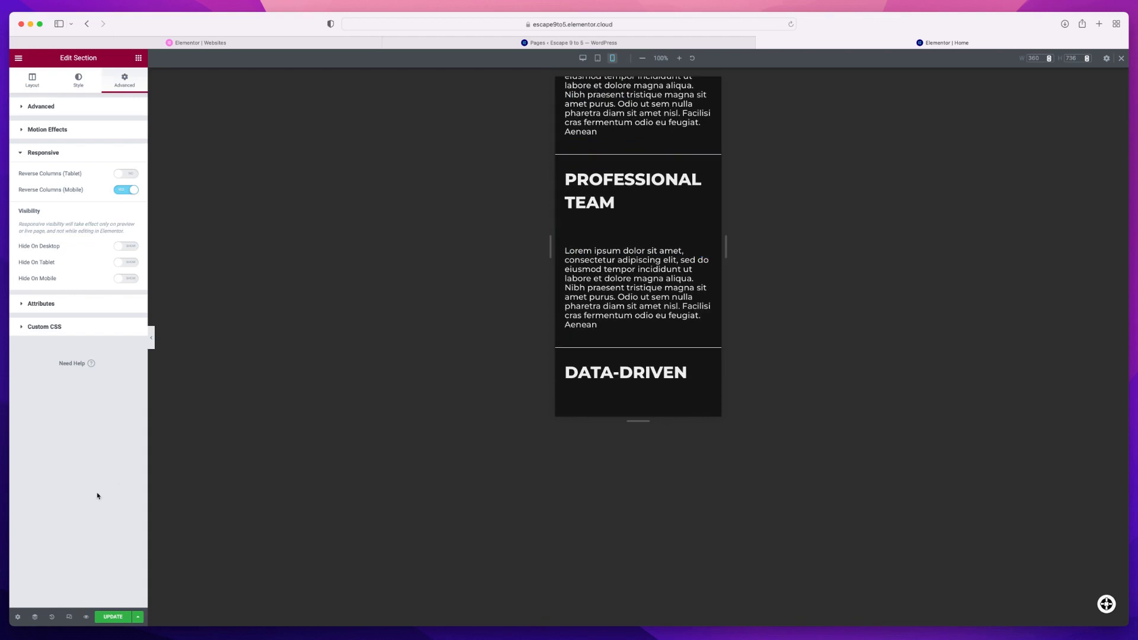
Update the Home page to save its changes and exit the editor to the WordPress dashboard
{"action": "left_click", "coordinate": [113, 617]}
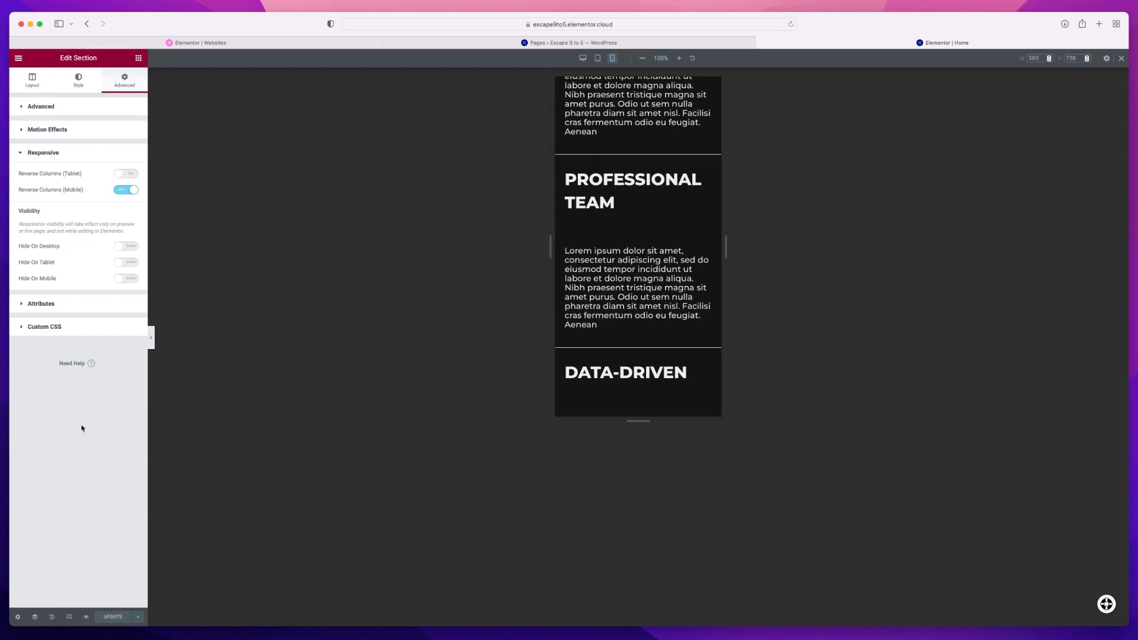
{"action": "left_click", "coordinate": [18, 58]}
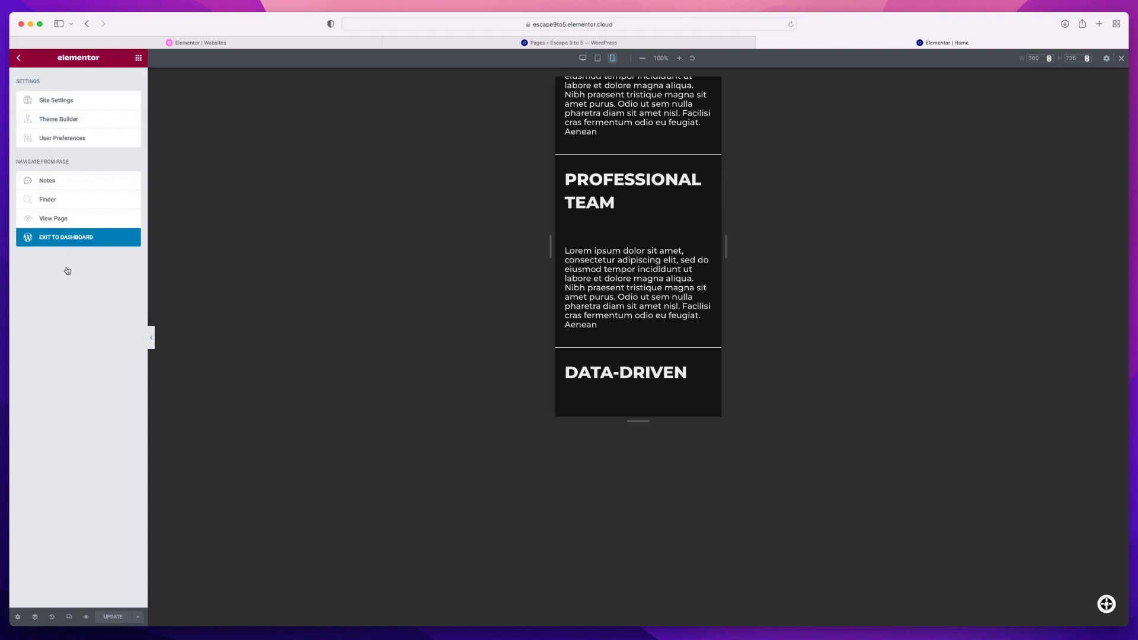
{"action": "left_click", "coordinate": [72, 238]}
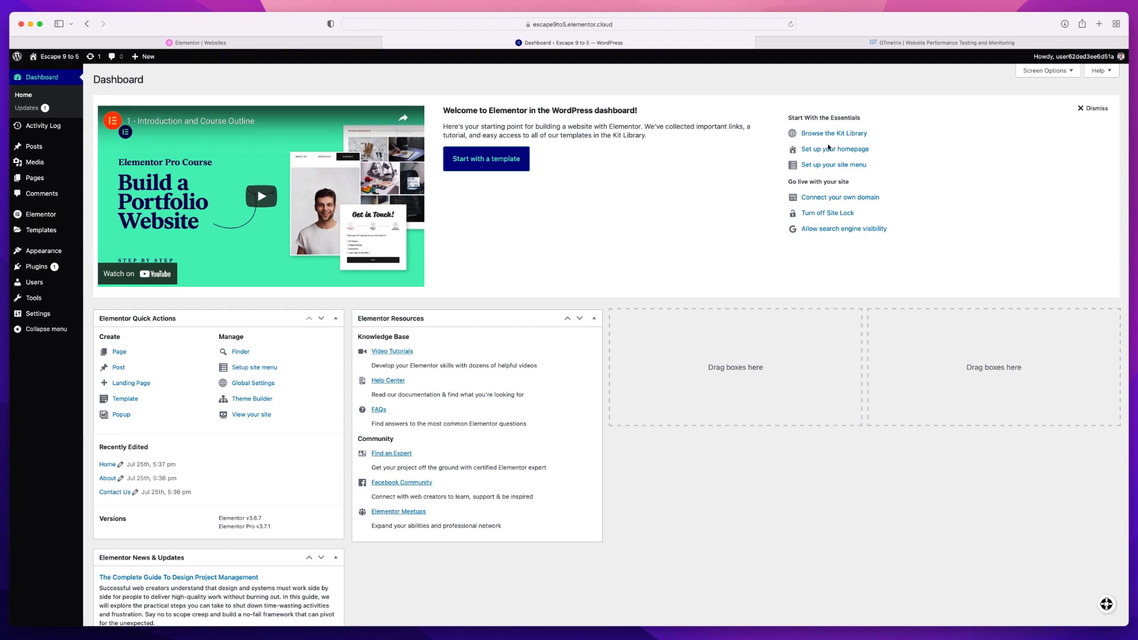
{"action": "left_click", "coordinate": [938, 42]}
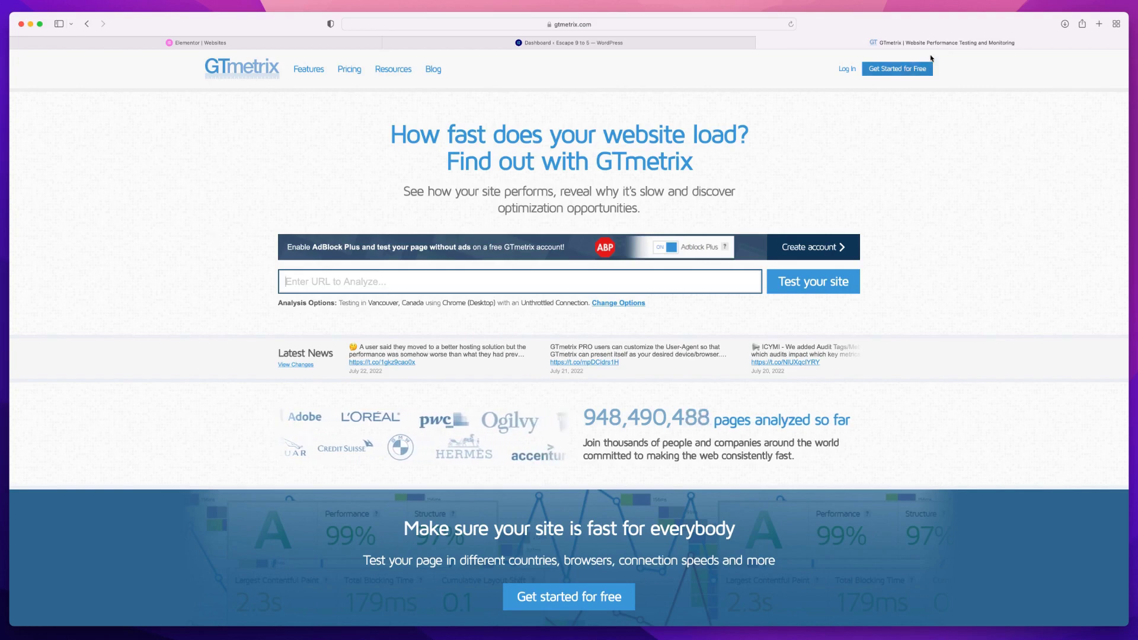
{"action": "left_click", "coordinate": [328, 290]}
{"action": "type", "text": "https://escape9to5.elementor.cloud/"}
{"action": "left_click", "coordinate": [814, 282]}
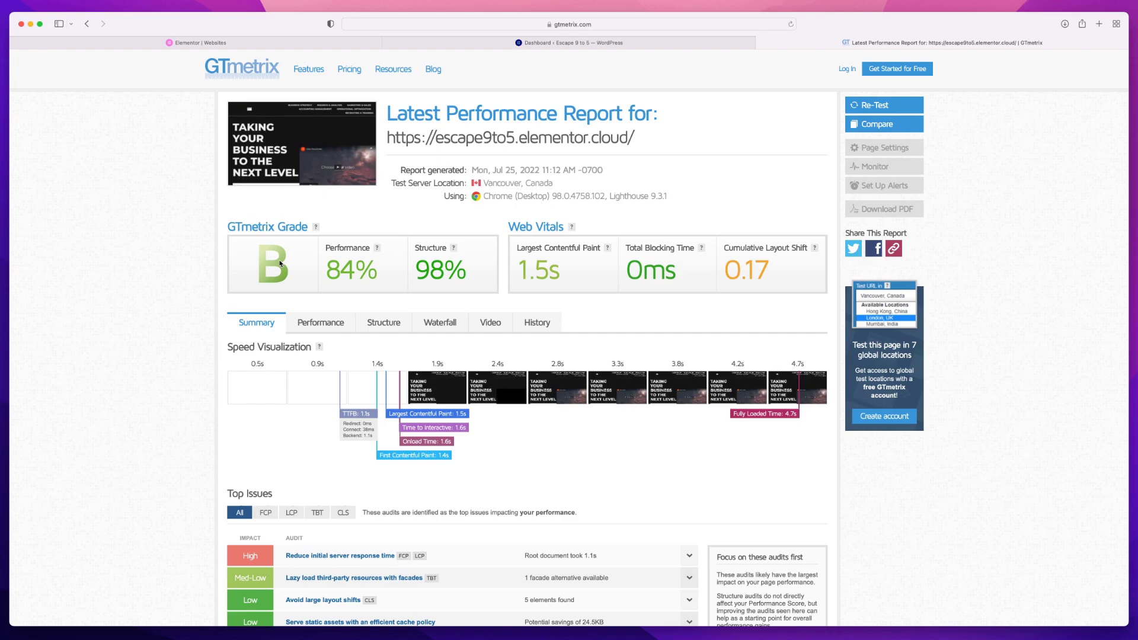
Switch to the Elementor account's Websites page, view the support chat's conversations and minimize the chat
{"action": "left_click", "coordinate": [225, 44]}
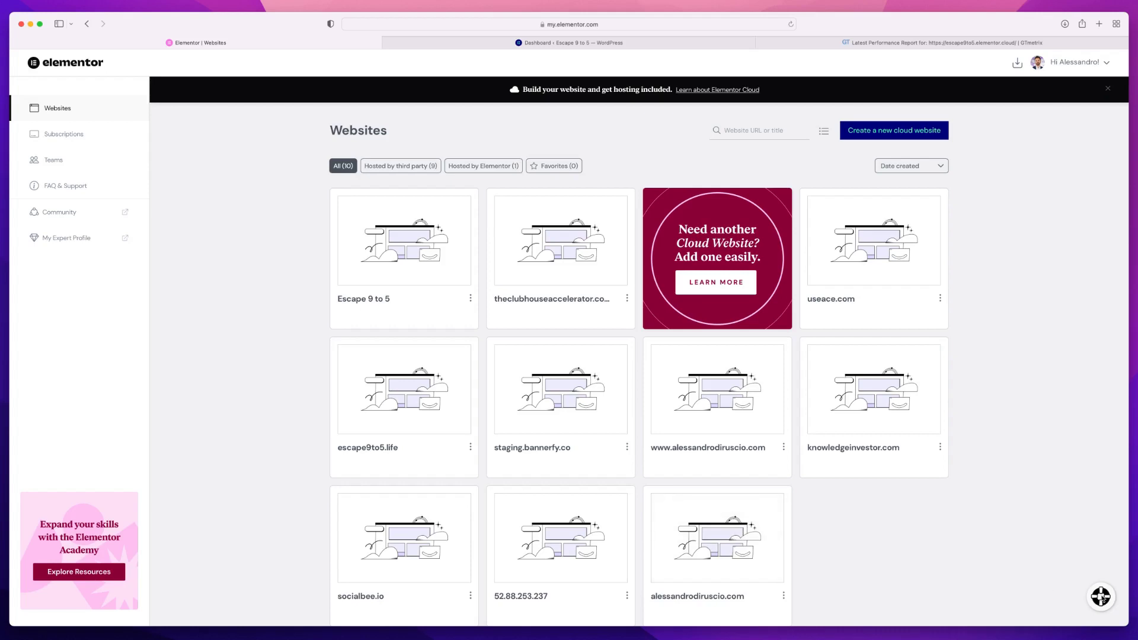
{"action": "left_click", "coordinate": [1101, 598]}
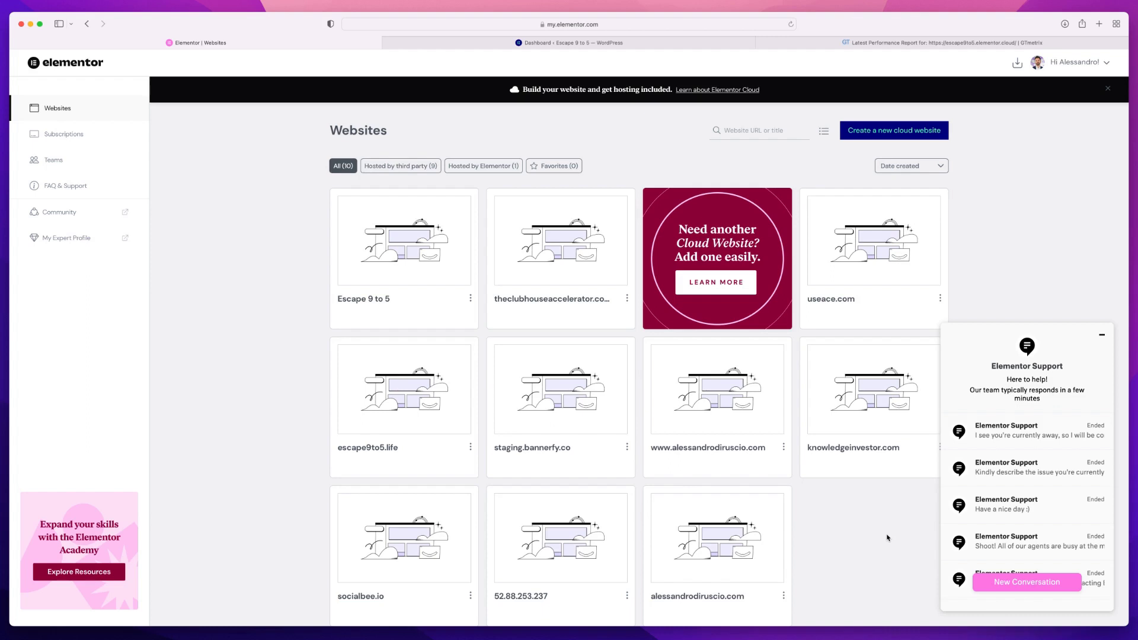
{"action": "left_click", "coordinate": [1102, 335]}
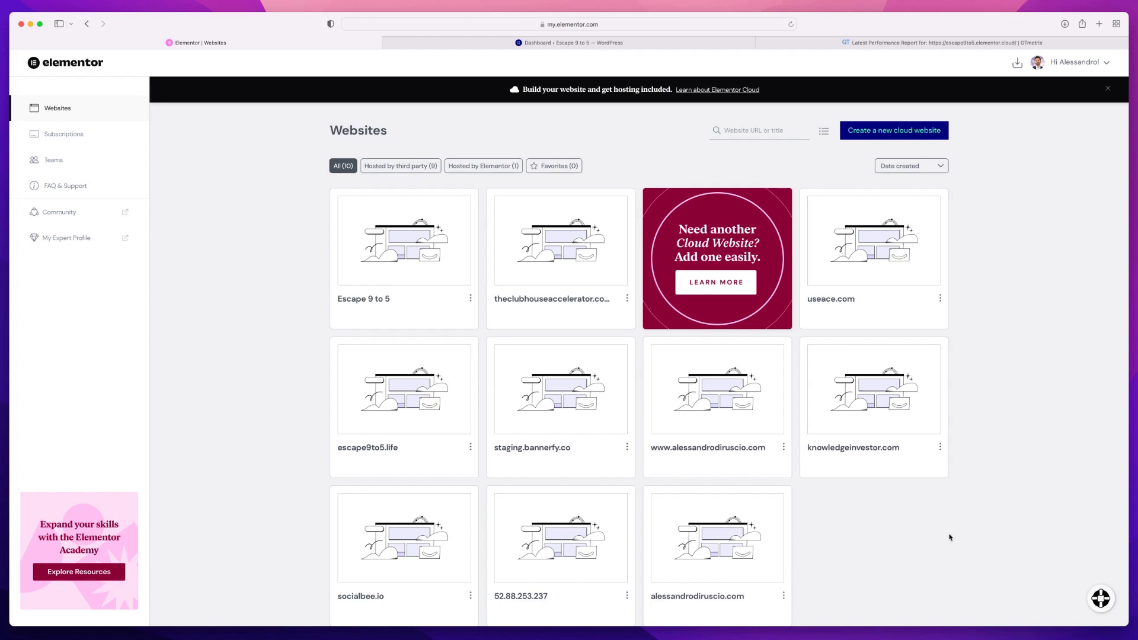